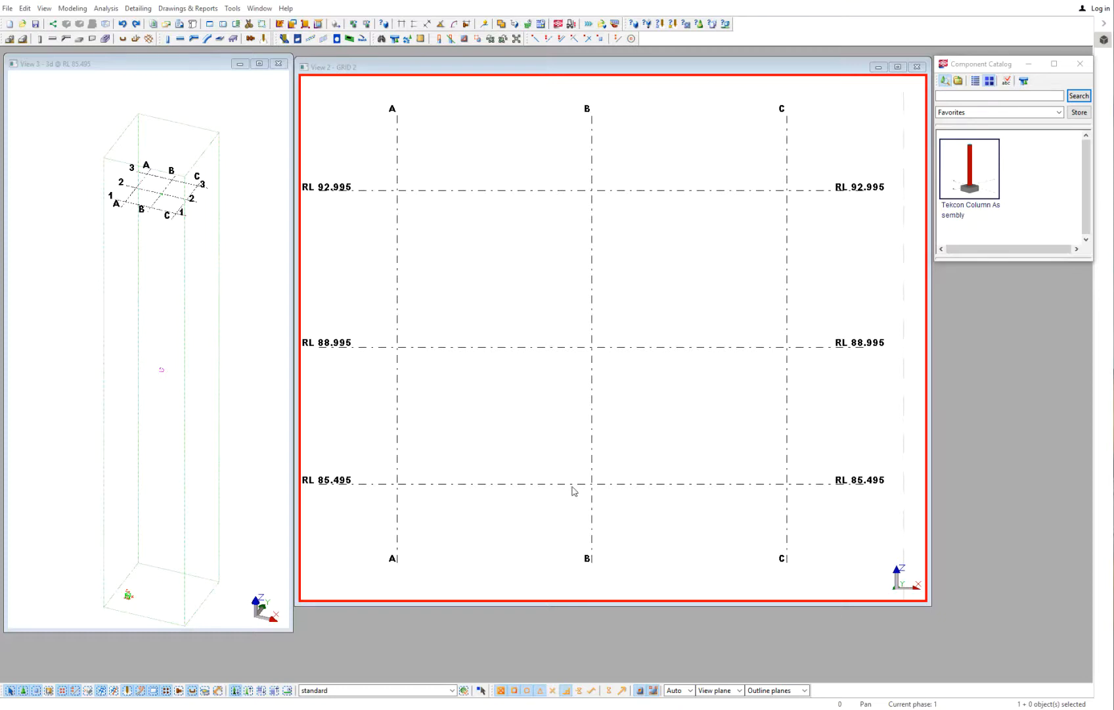
- Examine the grid's Z coordinates, RL elevation labels and Z0 origin in its properties
{"action": "double_click", "coordinate": [572, 488]}
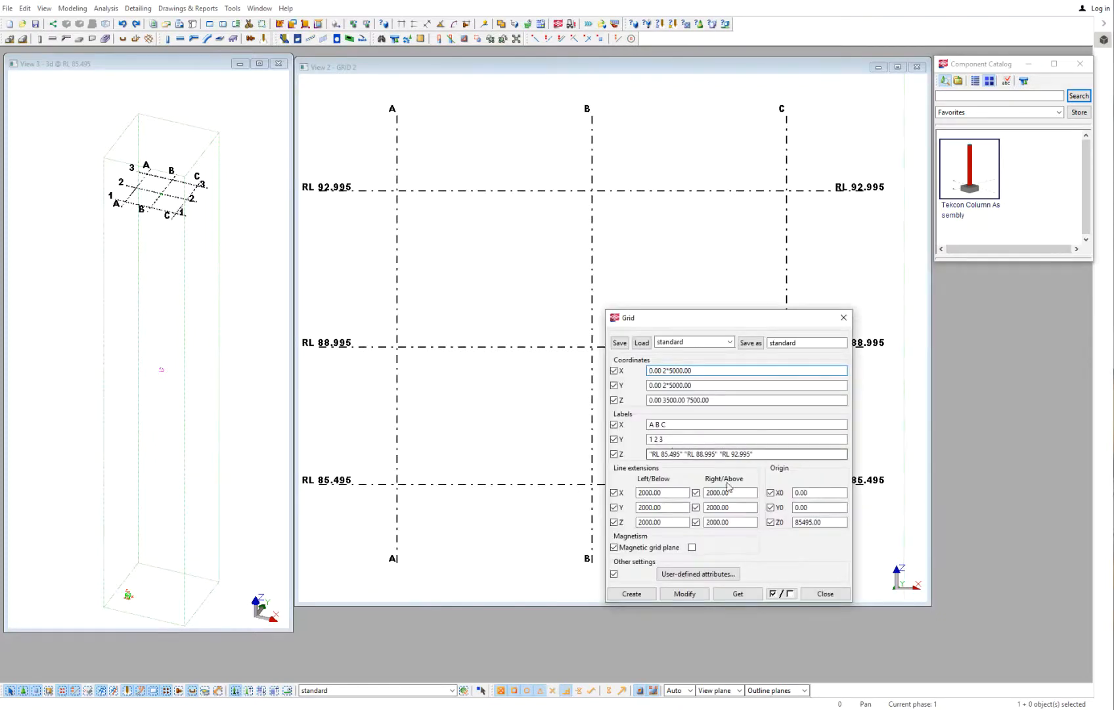
{"action": "left_click", "coordinate": [666, 454]}
{"action": "left_click_drag", "start_coordinate": [661, 454], "coordinate": [681, 454]}
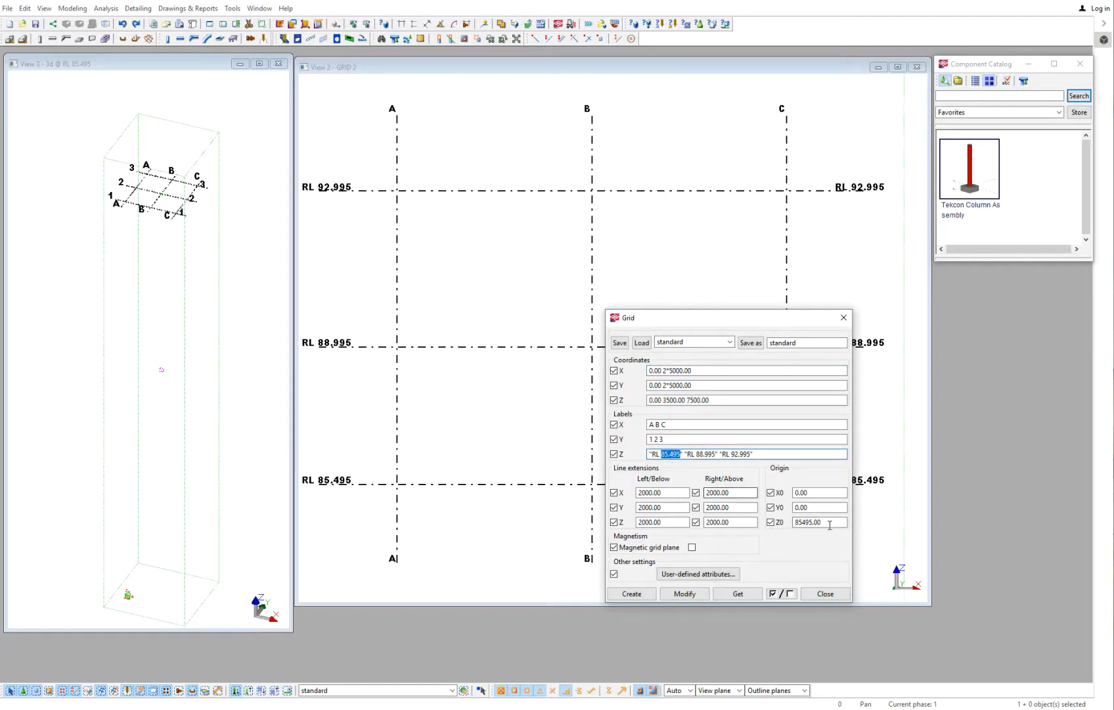
{"action": "left_click_drag", "start_coordinate": [843, 522], "coordinate": [782, 522]}
{"action": "left_click_drag", "start_coordinate": [715, 400], "coordinate": [645, 402]}
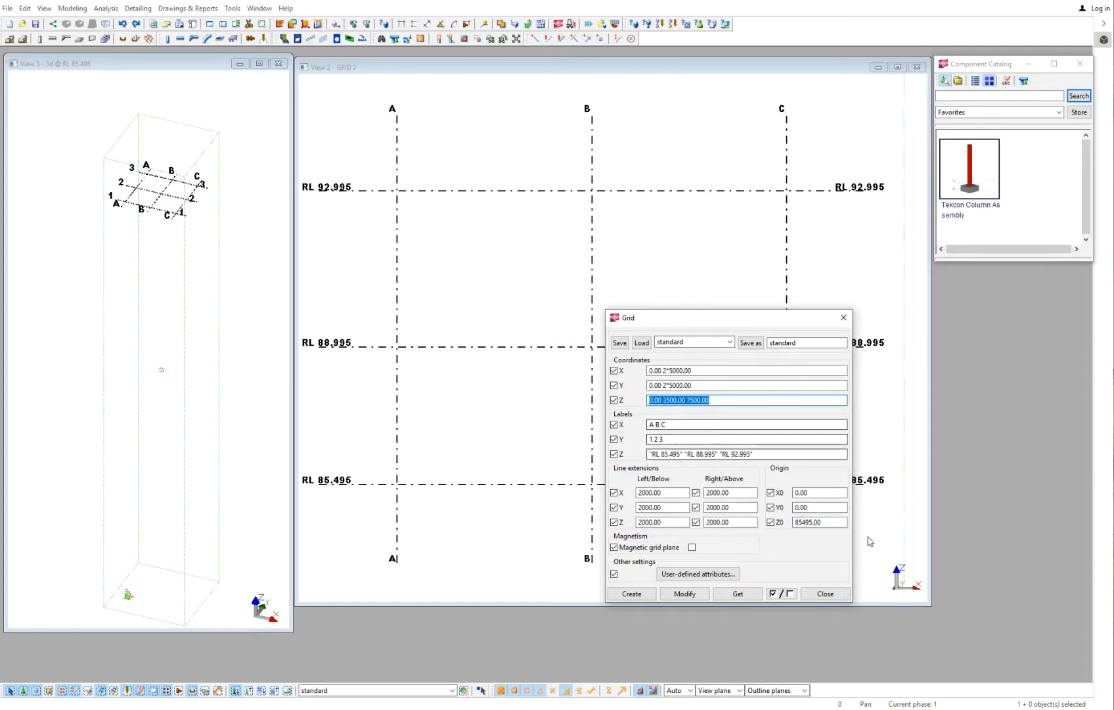
{"action": "left_click", "coordinate": [825, 594]}
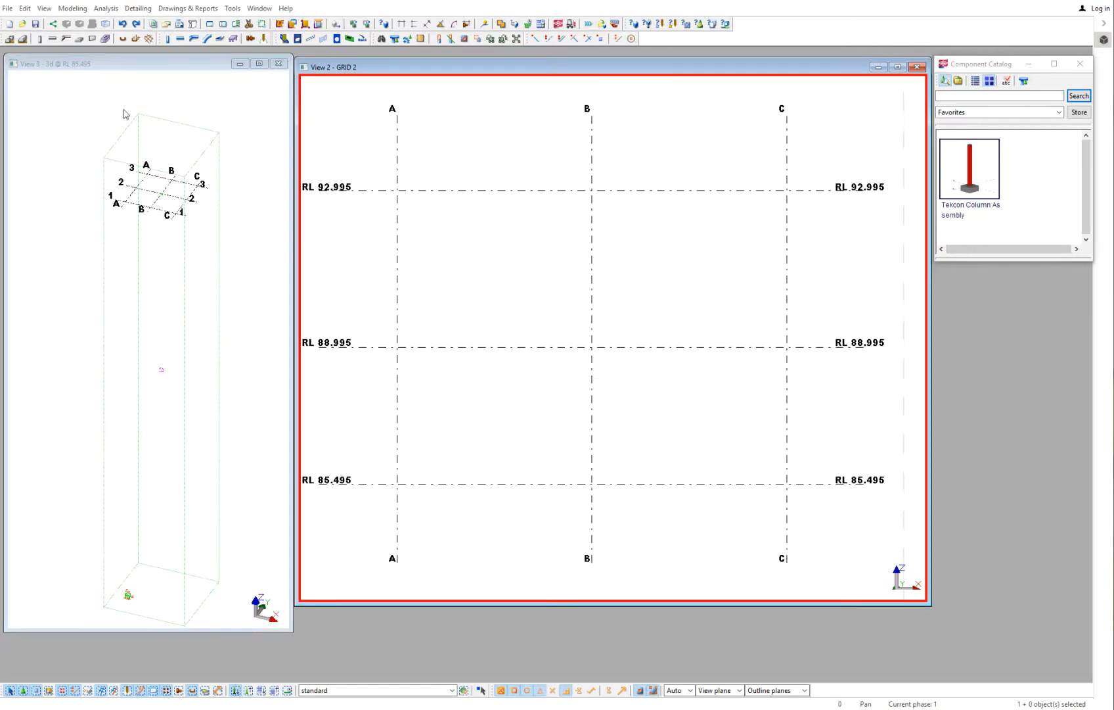
- Set the pad footing's top level to 85095 and bottom level to 84295
{"action": "left_click", "coordinate": [11, 40]}
{"action": "double_click", "coordinate": [10, 39]}
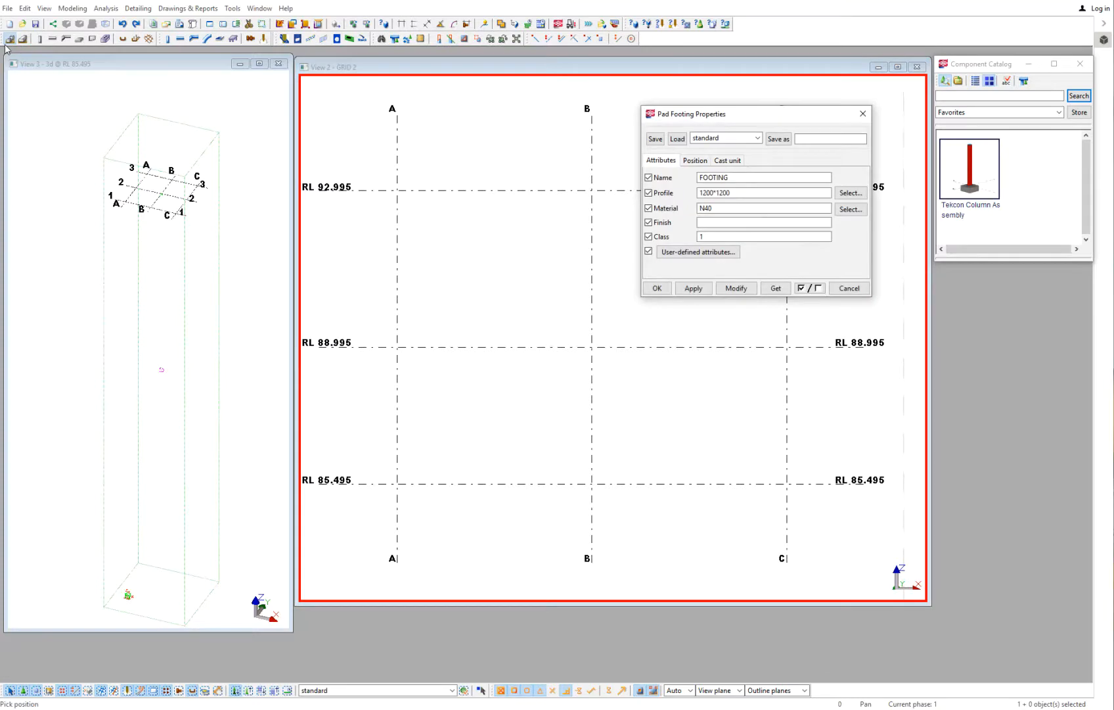
{"action": "left_click", "coordinate": [700, 162]}
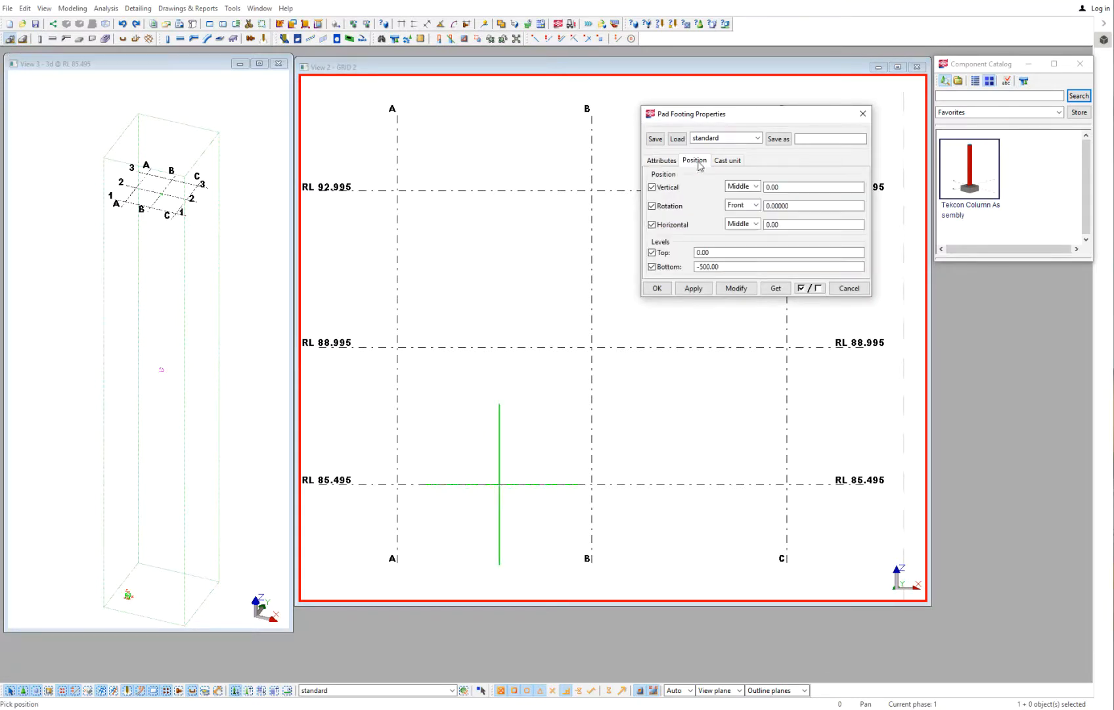
{"action": "double_click", "coordinate": [703, 253]}
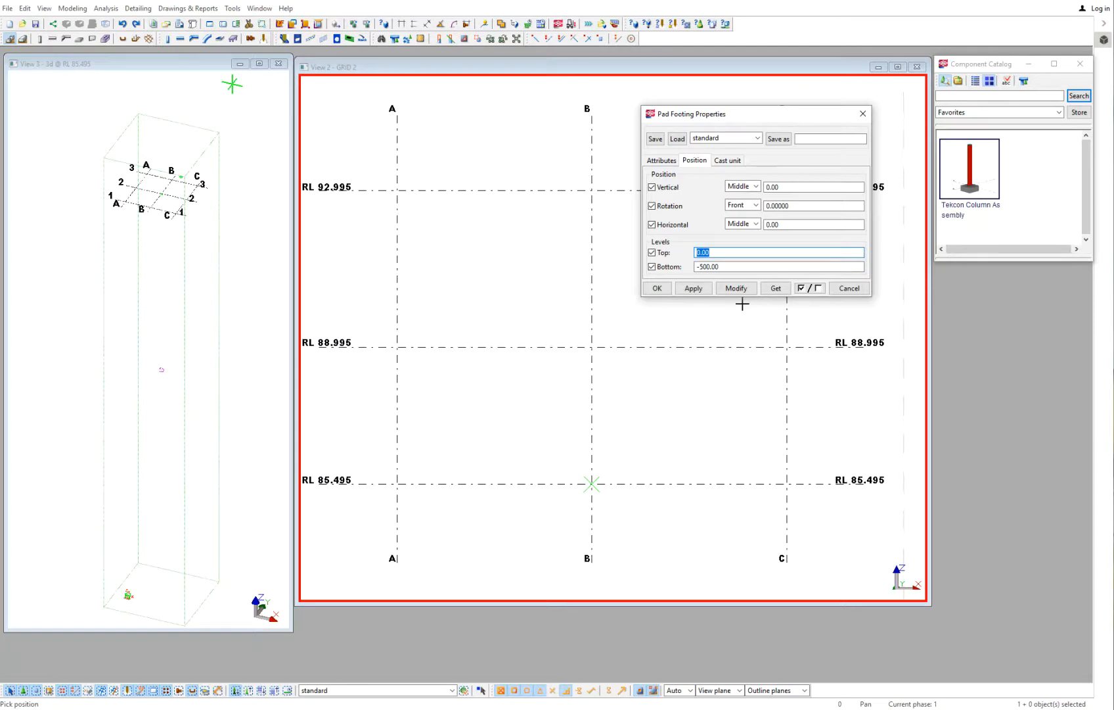
{"action": "type", "text": "85095.00"}
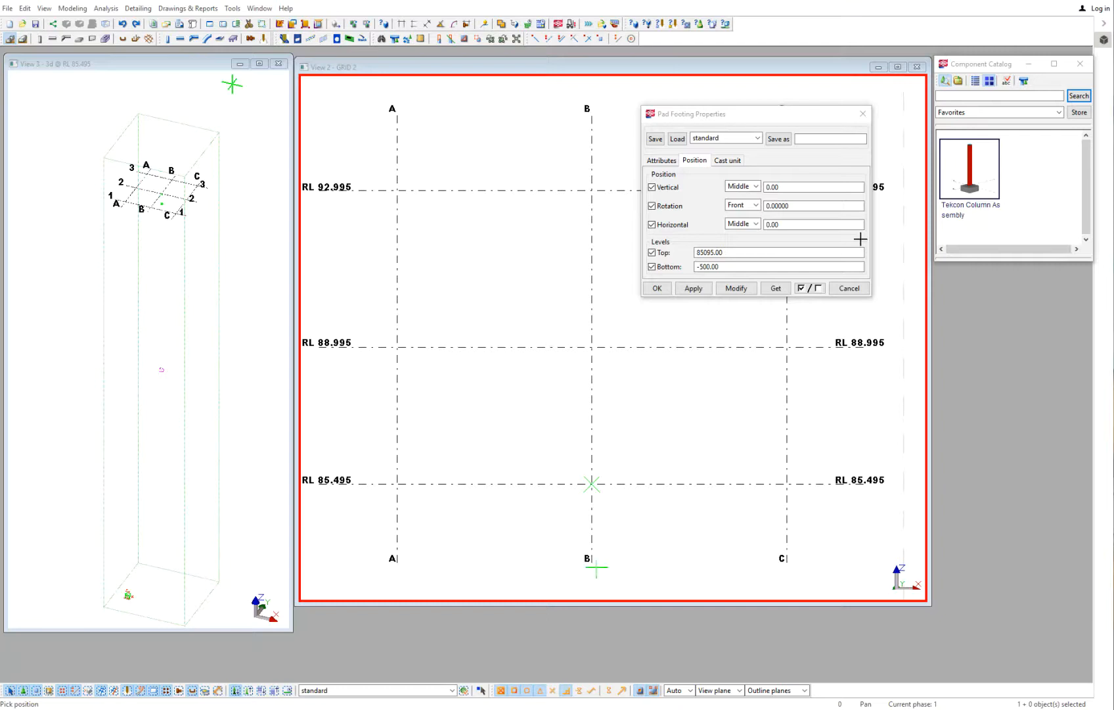
{"action": "double_click", "coordinate": [736, 266]}
{"action": "type", "text": "84"}
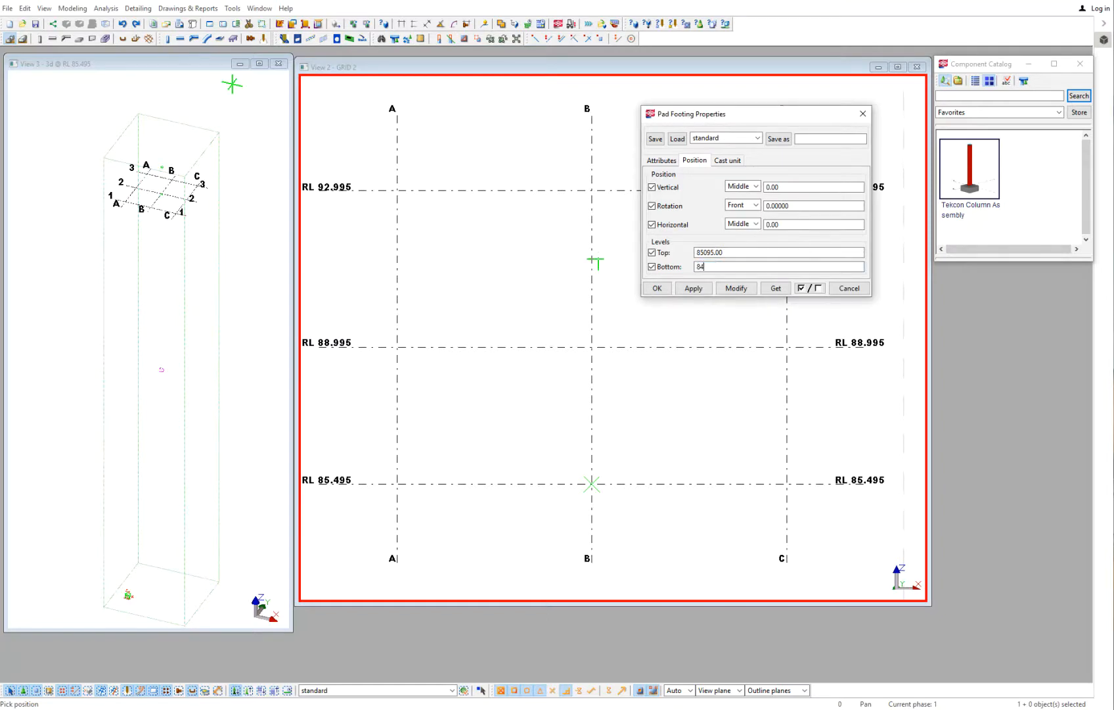
{"action": "type", "text": "295"}
{"action": "left_click", "coordinate": [694, 288]}
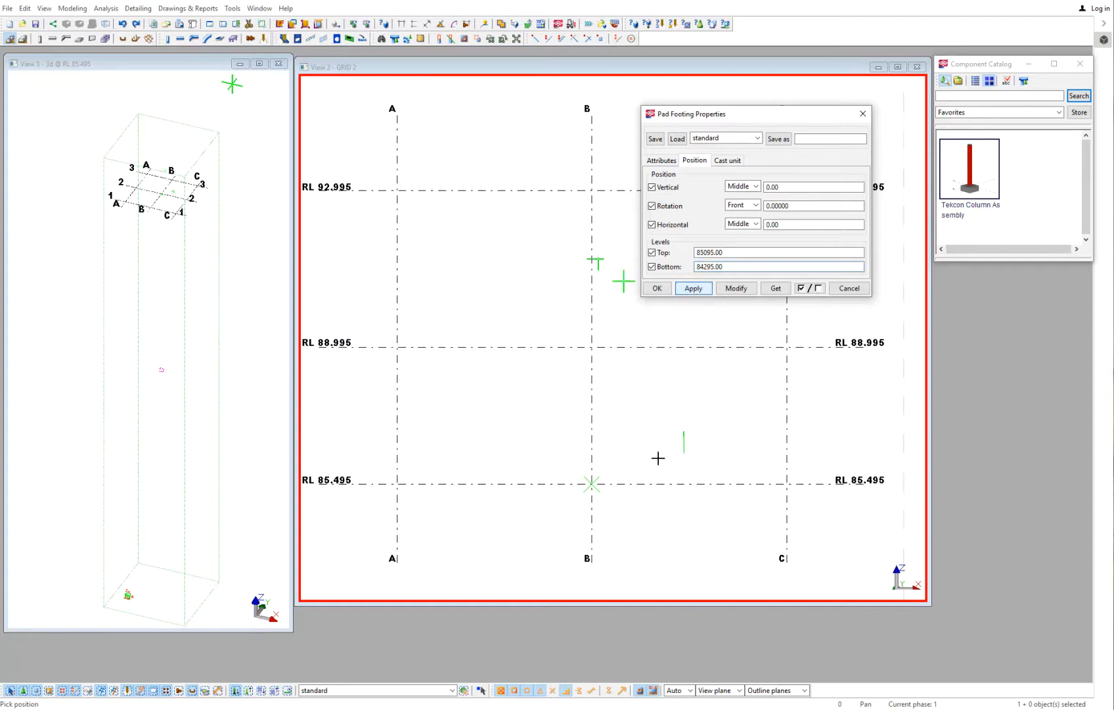
- Place the pad footing at the intersection of grid B and RL 85.495
{"action": "left_click", "coordinate": [592, 483]}
{"action": "right_click", "coordinate": [648, 454]}
{"action": "left_click", "coordinate": [648, 459]}
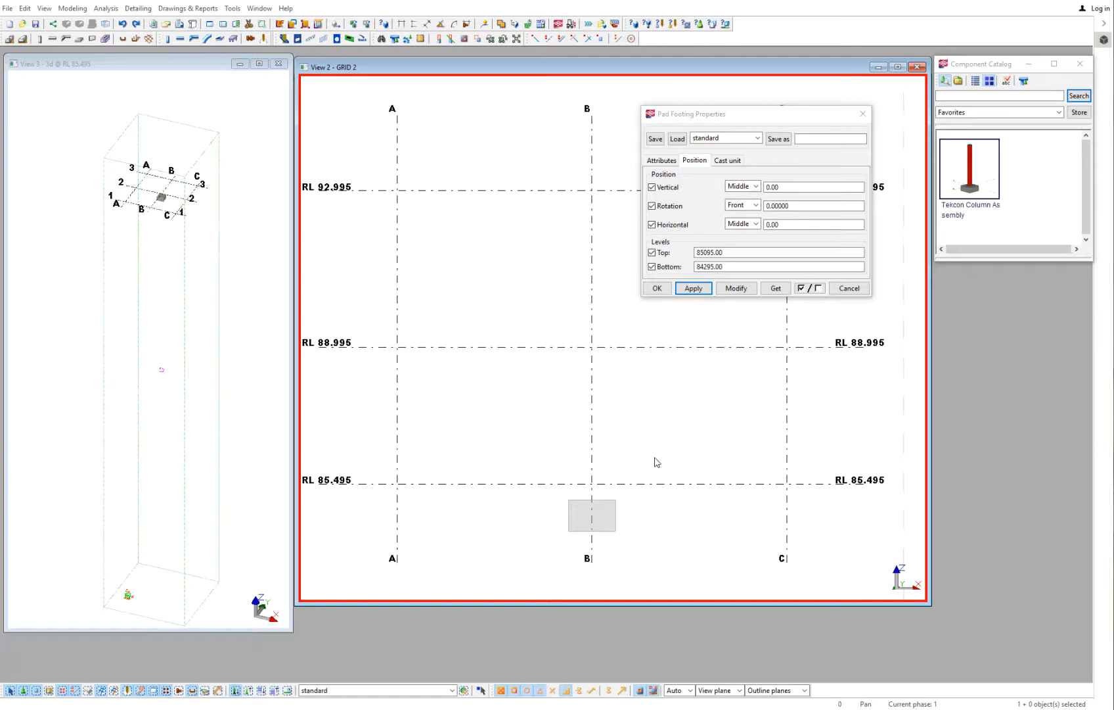
{"action": "left_click", "coordinate": [849, 289]}
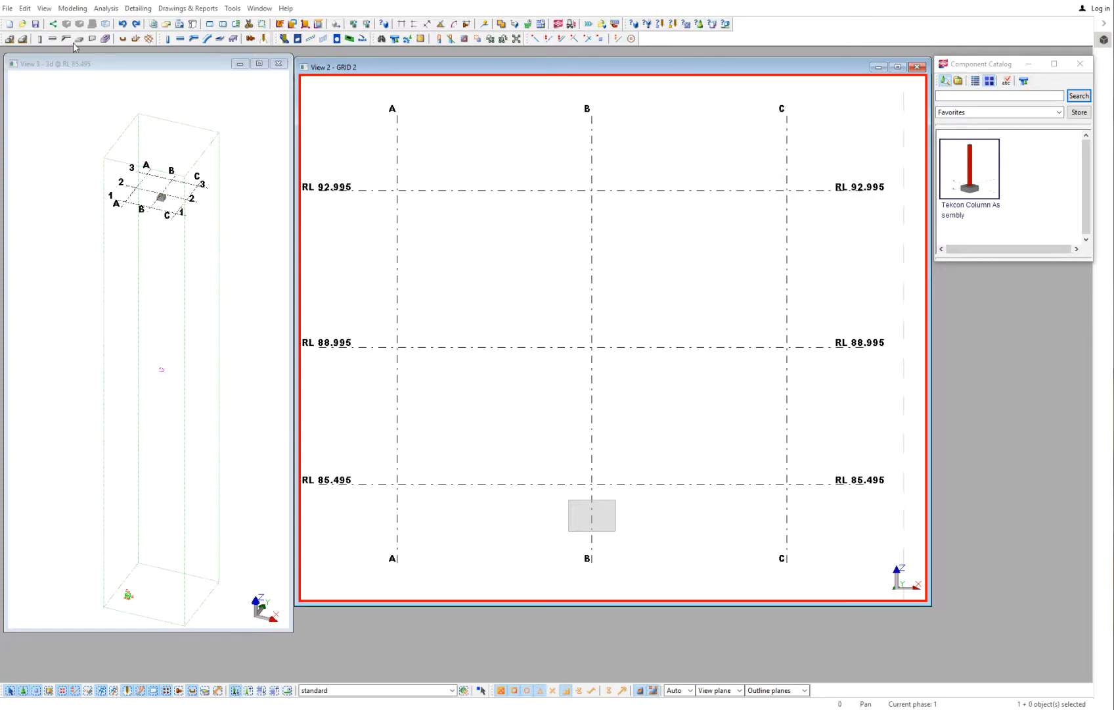
- Set the steel column's bottom level to 85095 and top level to 92995
{"action": "left_click", "coordinate": [180, 39]}
{"action": "double_click", "coordinate": [169, 40]}
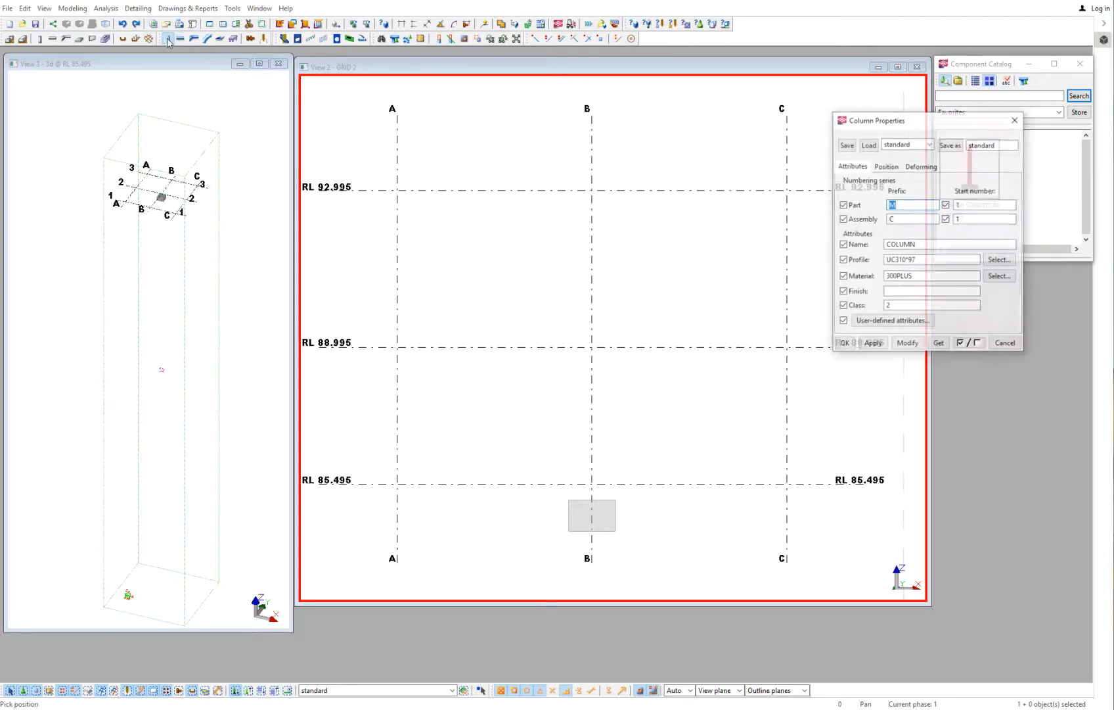
{"action": "left_click", "coordinate": [889, 166]}
{"action": "left_click_drag", "start_coordinate": [915, 259], "coordinate": [844, 255]}
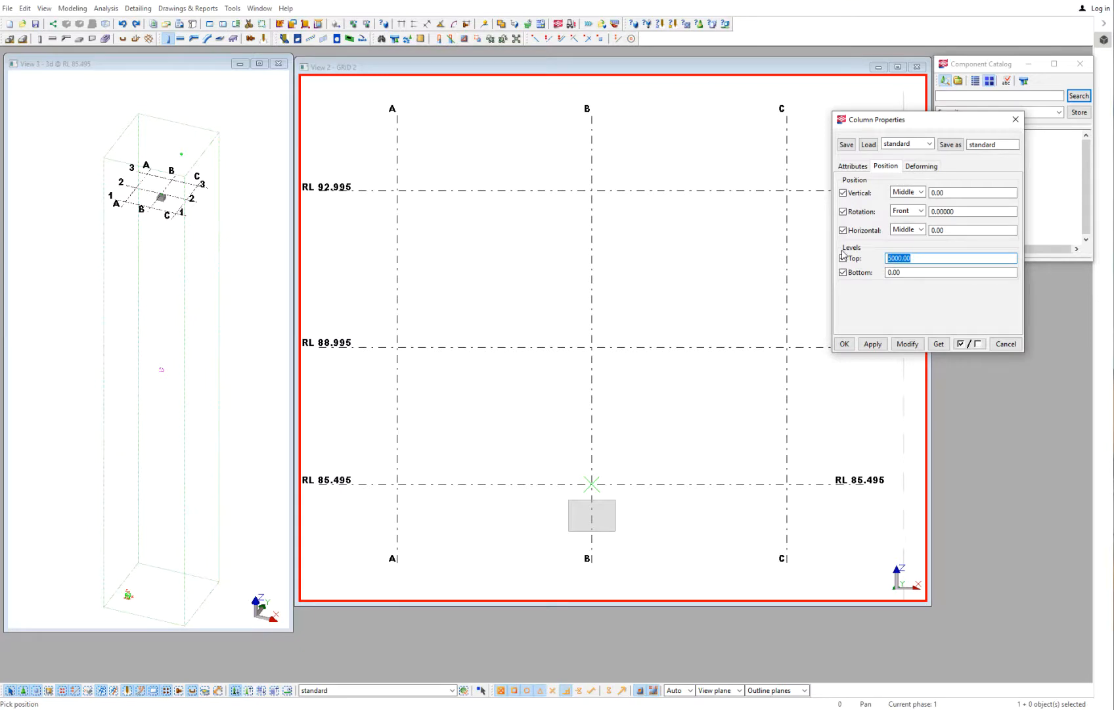
{"action": "key", "text": "Tab"}
{"action": "type", "text": "85"}
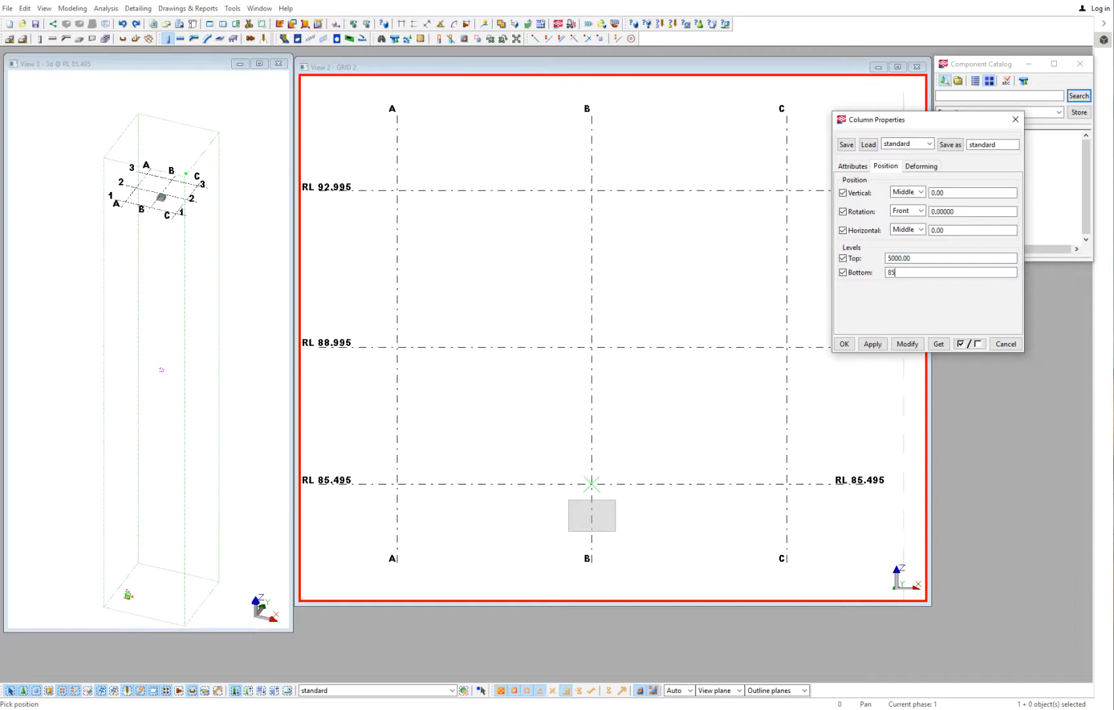
{"action": "type", "text": "095"}
{"action": "double_click", "coordinate": [903, 259]}
{"action": "type", "text": "92995"}
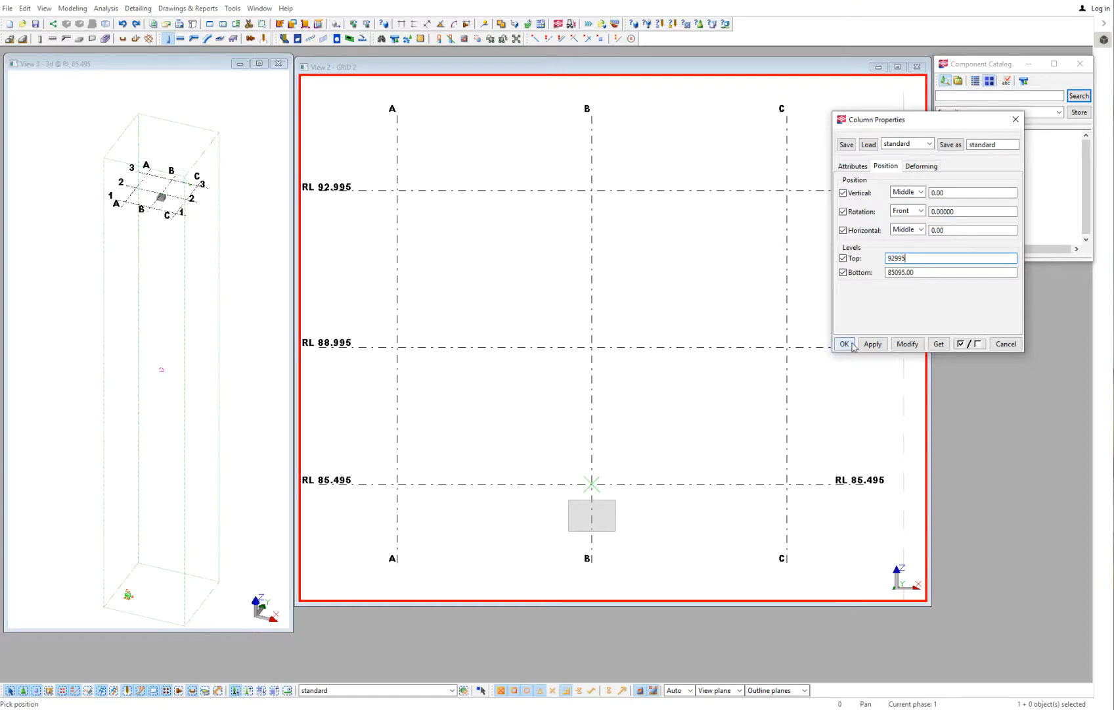
{"action": "left_click", "coordinate": [845, 344]}
- Place the steel column on grid B at RL 85.495
{"action": "left_click", "coordinate": [591, 484]}
{"action": "right_click", "coordinate": [666, 401]}
{"action": "left_click", "coordinate": [698, 414]}
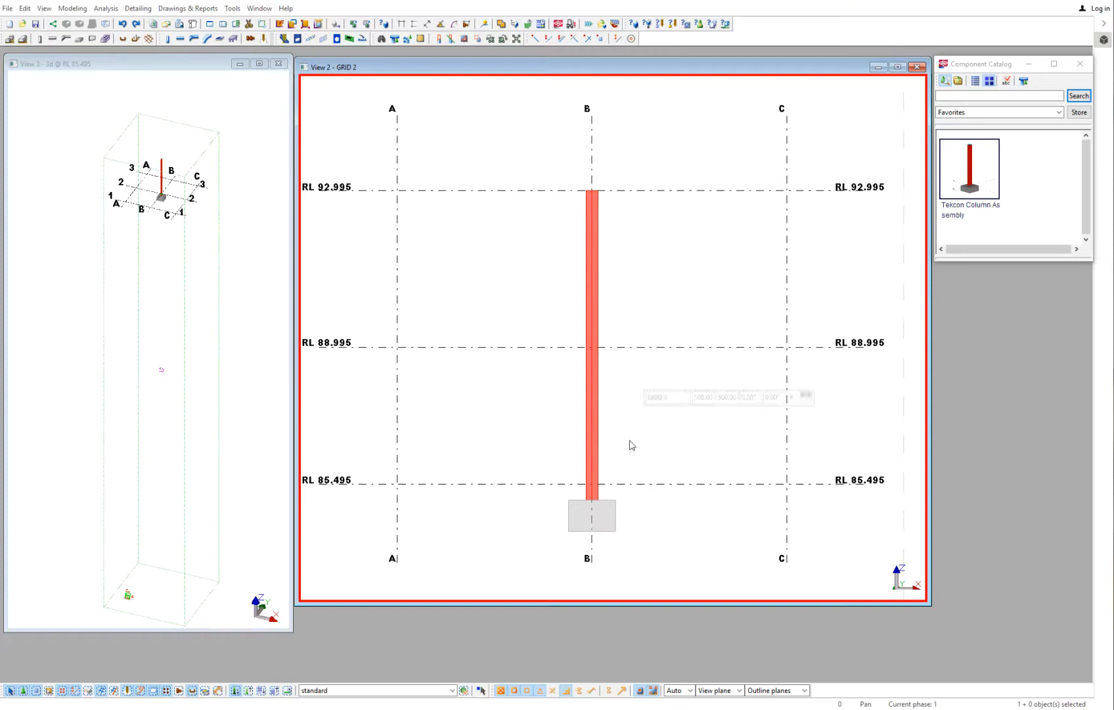
- Delete the column and the pad footing on grid B
{"action": "left_click", "coordinate": [595, 449]}
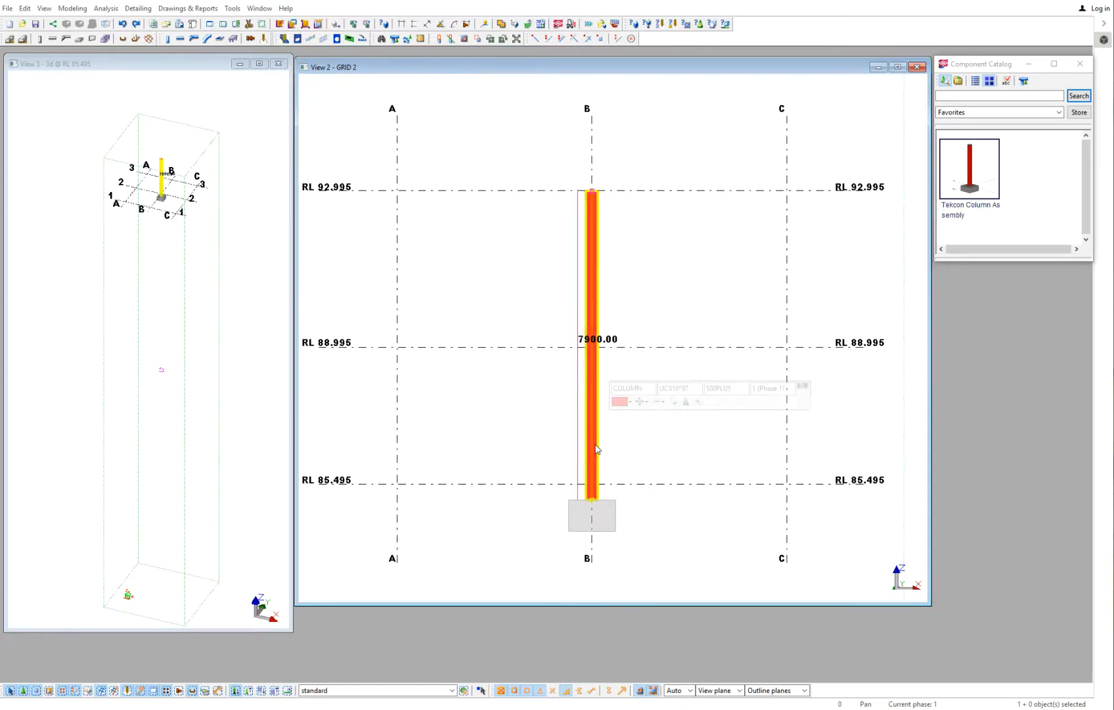
{"action": "key", "text": "Delete"}
{"action": "left_click", "coordinate": [616, 510]}
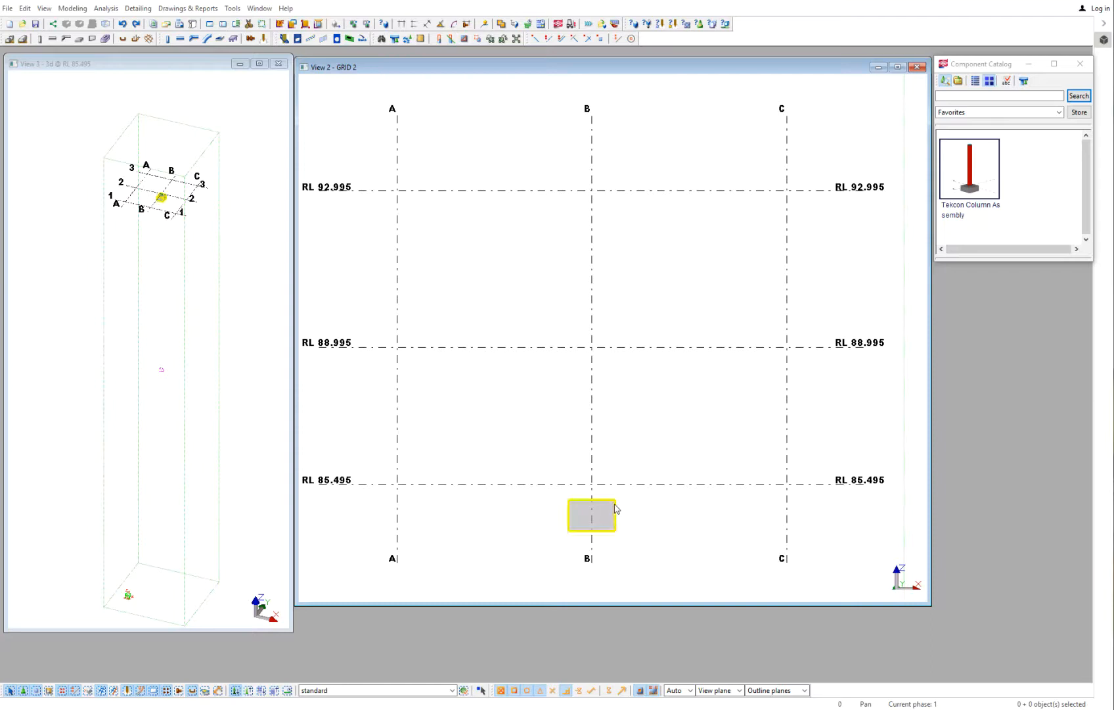
{"action": "key", "text": "Delete"}
- Open the Tekcon Column Assembly component and examine its column top, base, profile, component setting and footing options
{"action": "double_click", "coordinate": [967, 152]}
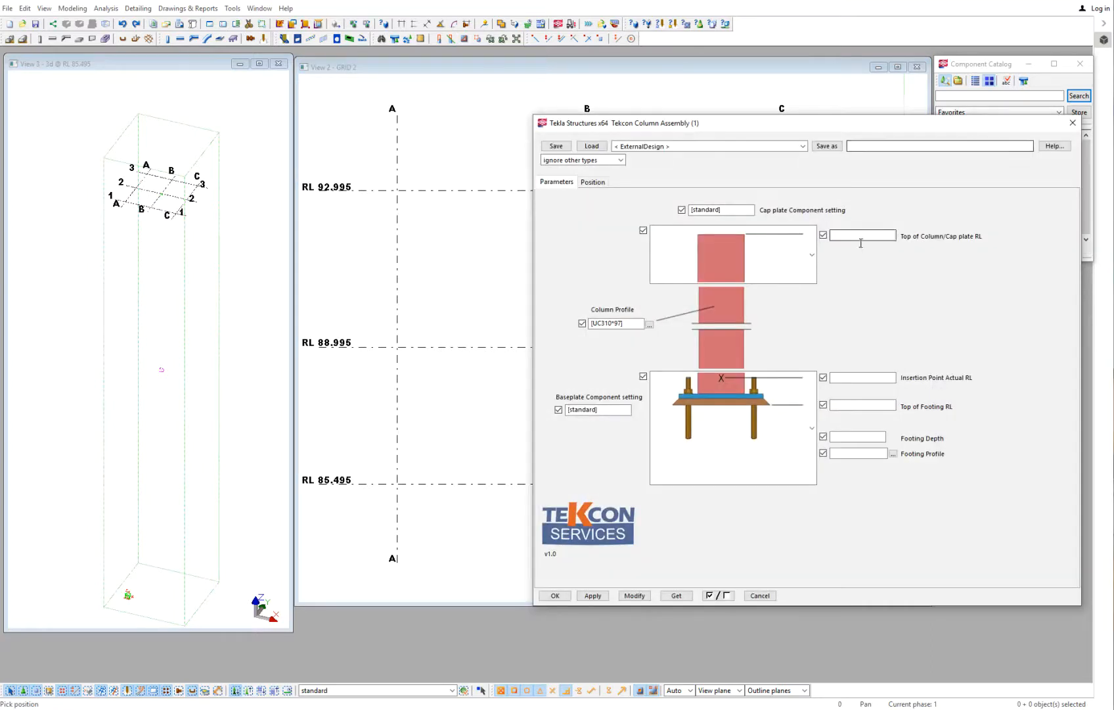
{"action": "left_click", "coordinate": [813, 240]}
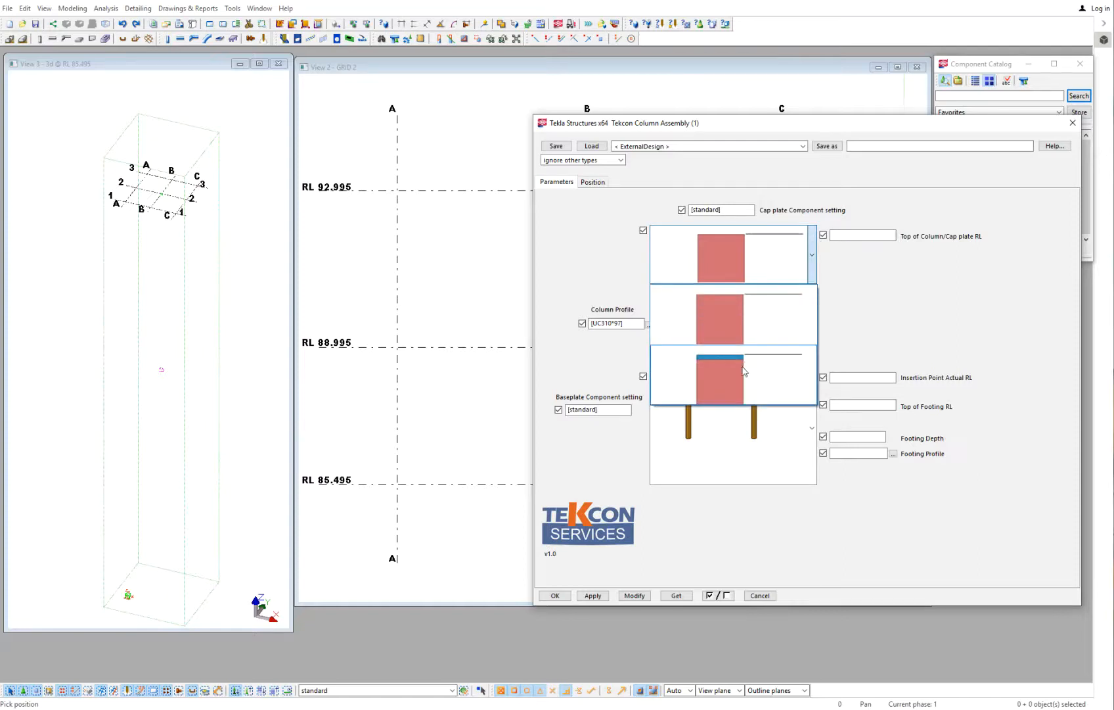
{"action": "left_click", "coordinate": [726, 341]}
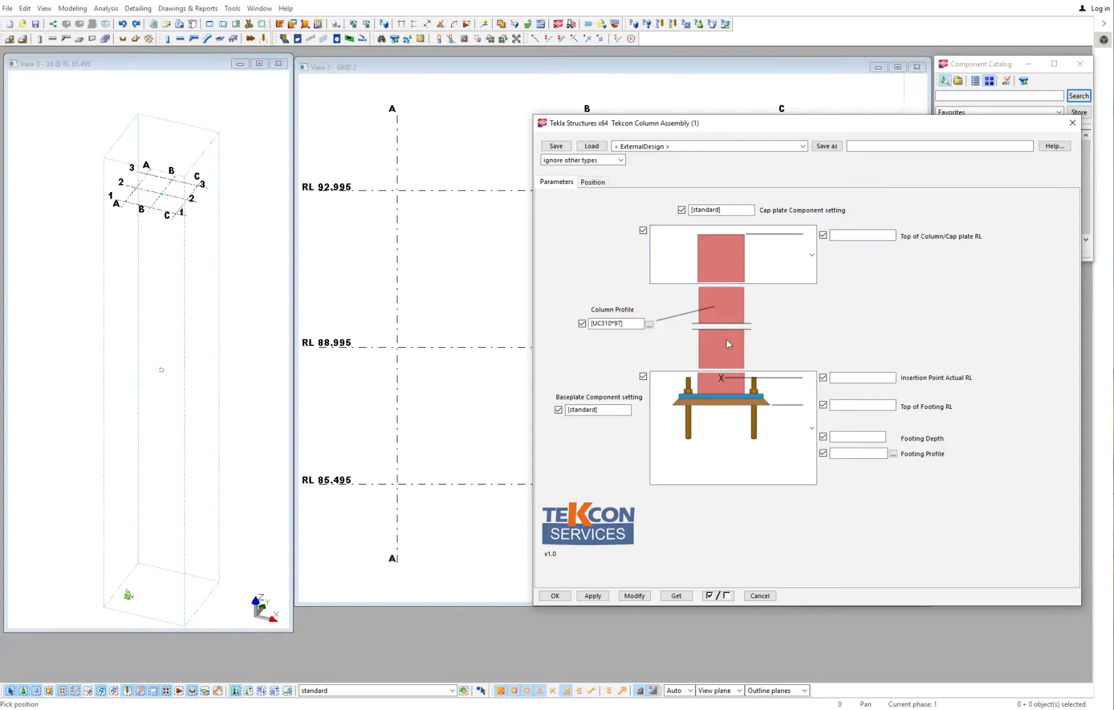
{"action": "left_click", "coordinate": [812, 423]}
{"action": "scroll", "coordinate": [736, 537], "scroll_direction": "down", "scroll_amount": 1}
{"action": "left_click", "coordinate": [838, 300]}
{"action": "left_click", "coordinate": [631, 323]}
{"action": "left_click_drag", "start_coordinate": [733, 210], "coordinate": [662, 208]}
{"action": "left_click_drag", "start_coordinate": [610, 410], "coordinate": [567, 410]}
{"action": "left_click", "coordinate": [838, 377]}
{"action": "left_click", "coordinate": [842, 404]}
{"action": "left_click", "coordinate": [833, 439]}
- Set the assembly's Insertion Point Actual RL to 85495 and Top of Footing RL to 85095
{"action": "left_click_drag", "start_coordinate": [839, 124], "coordinate": [841, 87]}
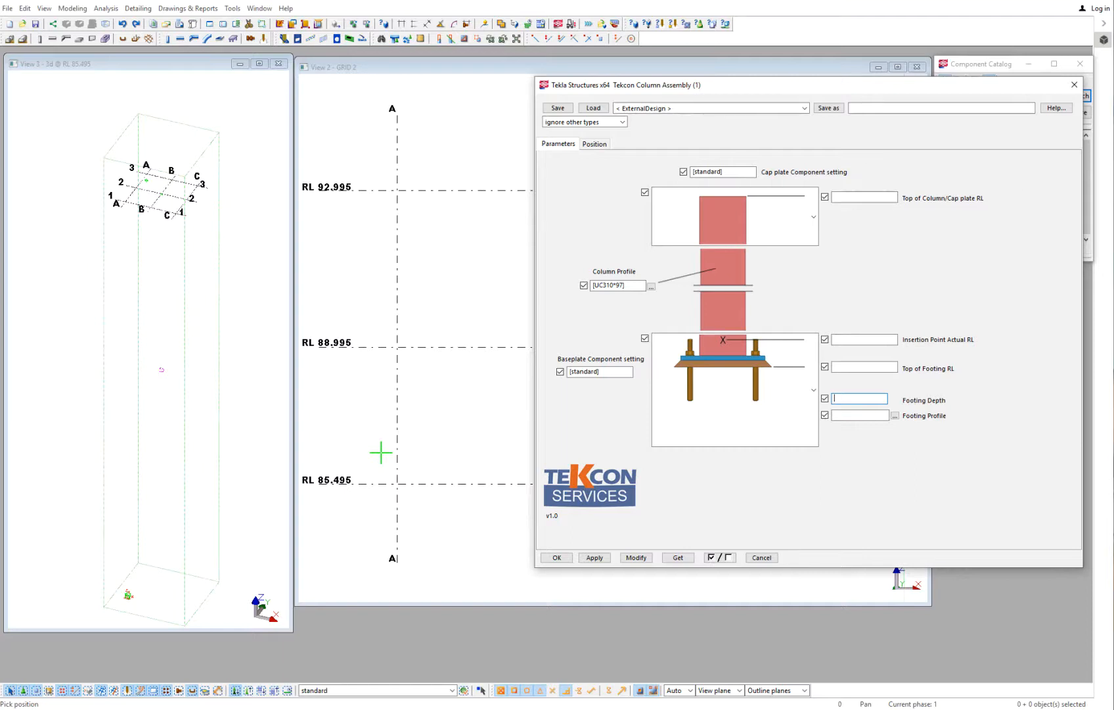
{"action": "left_click", "coordinate": [866, 341]}
{"action": "type", "text": "85495"}
{"action": "left_click", "coordinate": [885, 368]}
{"action": "type", "text": "85095"}
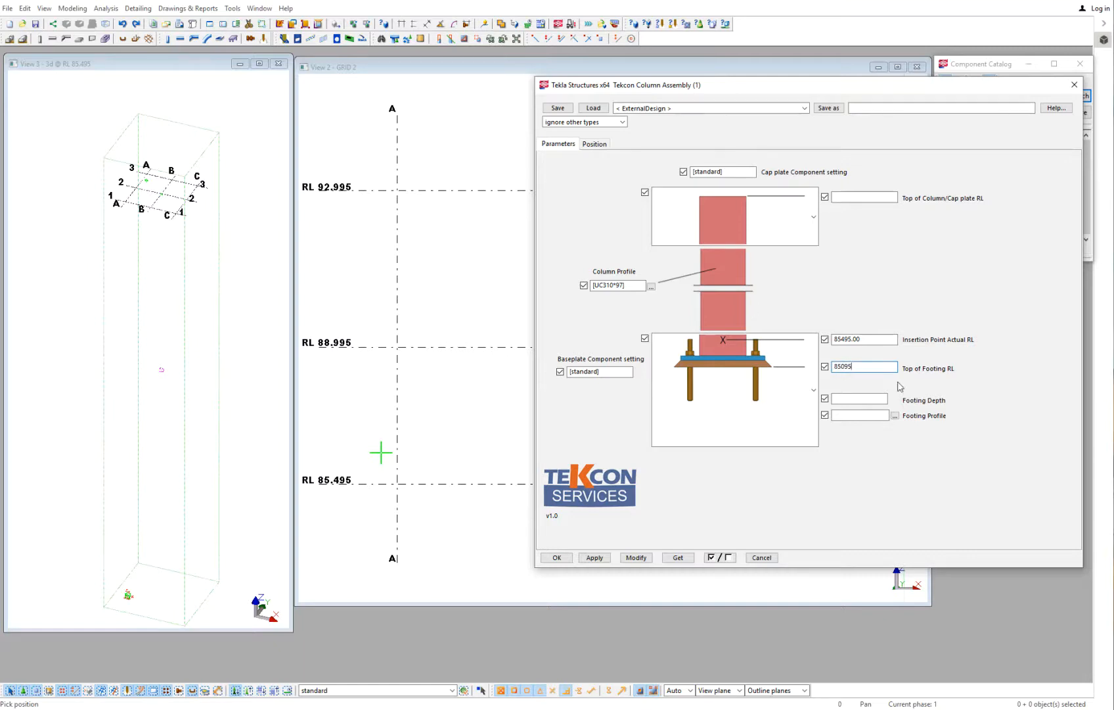
- Set the footing depth to 800 and footing profile to 1200*1200, and choose the base type that includes a concrete footing
{"action": "left_click", "coordinate": [864, 399]}
{"action": "type", "text": "800"}
{"action": "key", "text": "Tab"}
{"action": "type", "text": "1200*1200"}
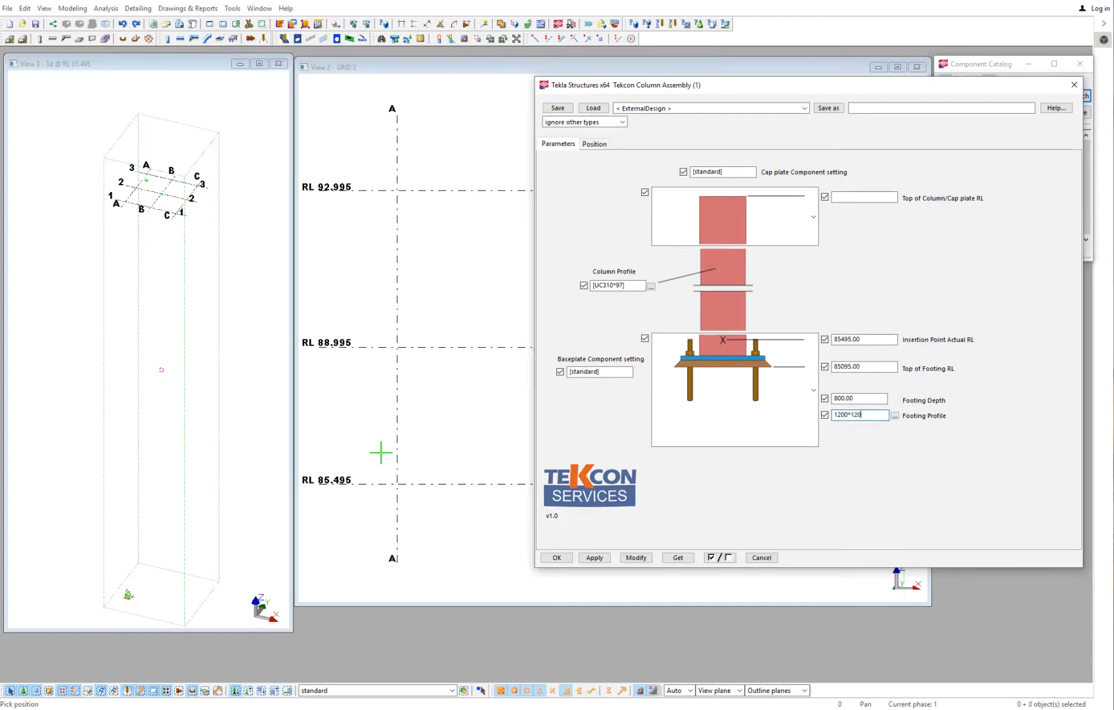
{"action": "left_click", "coordinate": [812, 410]}
{"action": "scroll", "coordinate": [787, 470], "scroll_direction": "down", "scroll_amount": 1}
{"action": "left_click", "coordinate": [723, 493]}
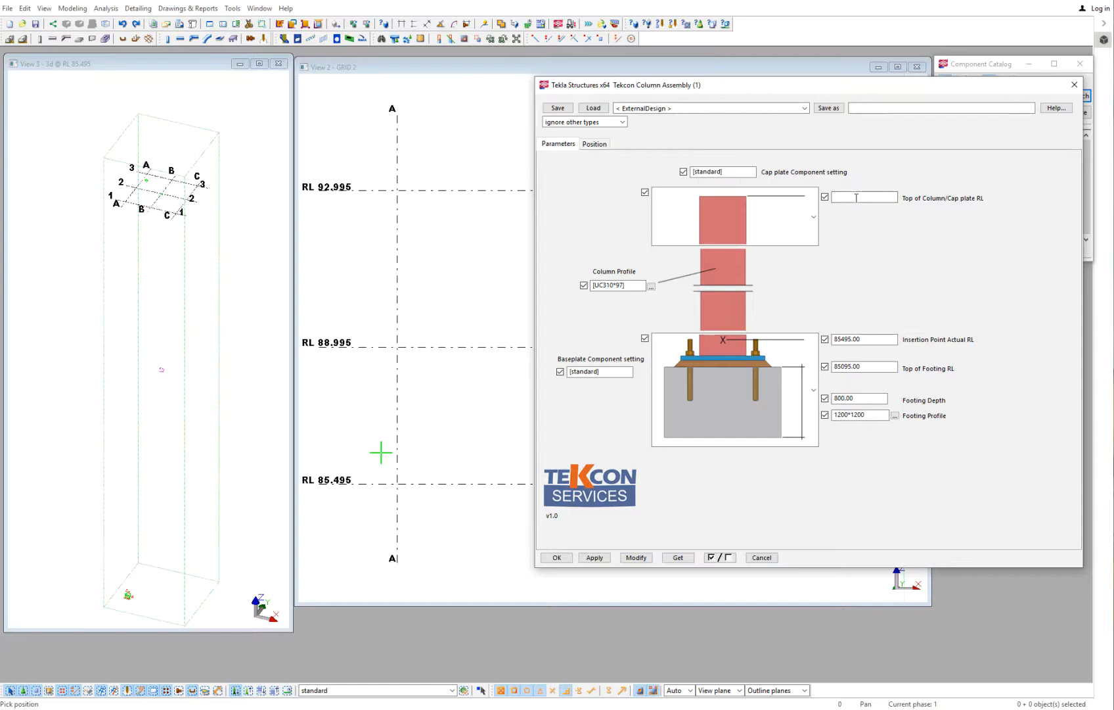
- Set the Top of Column/Cap plate RL to 92995 and apply the column assembly settings
{"action": "left_click", "coordinate": [856, 197]}
{"action": "type", "text": "92995"}
{"action": "left_click", "coordinate": [628, 285]}
{"action": "double_click", "coordinate": [629, 284]}
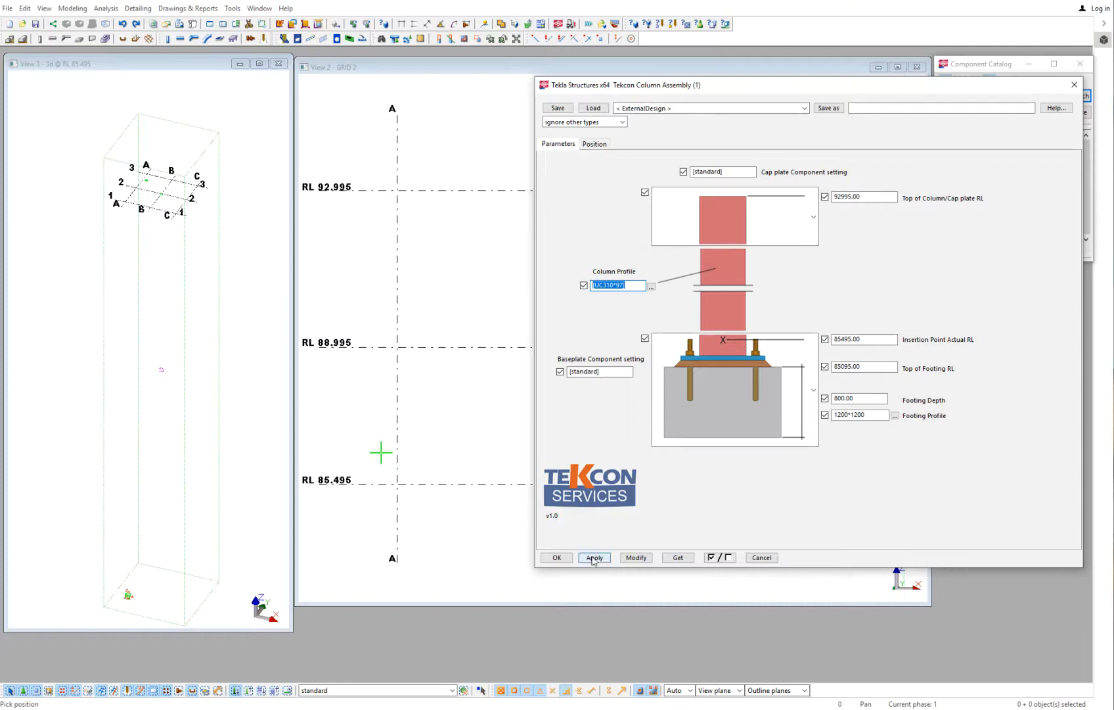
{"action": "left_click", "coordinate": [557, 558]}
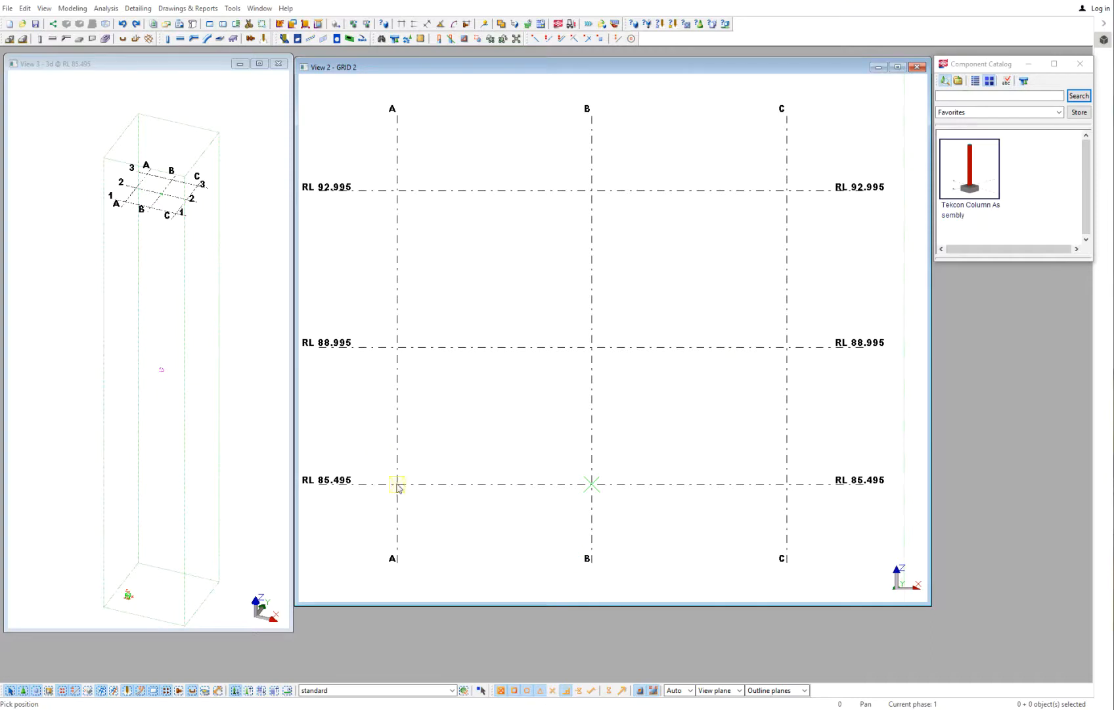
- Place the Tekcon column assembly at the intersection of grid A and RL 85.495
{"action": "left_click", "coordinate": [396, 483]}
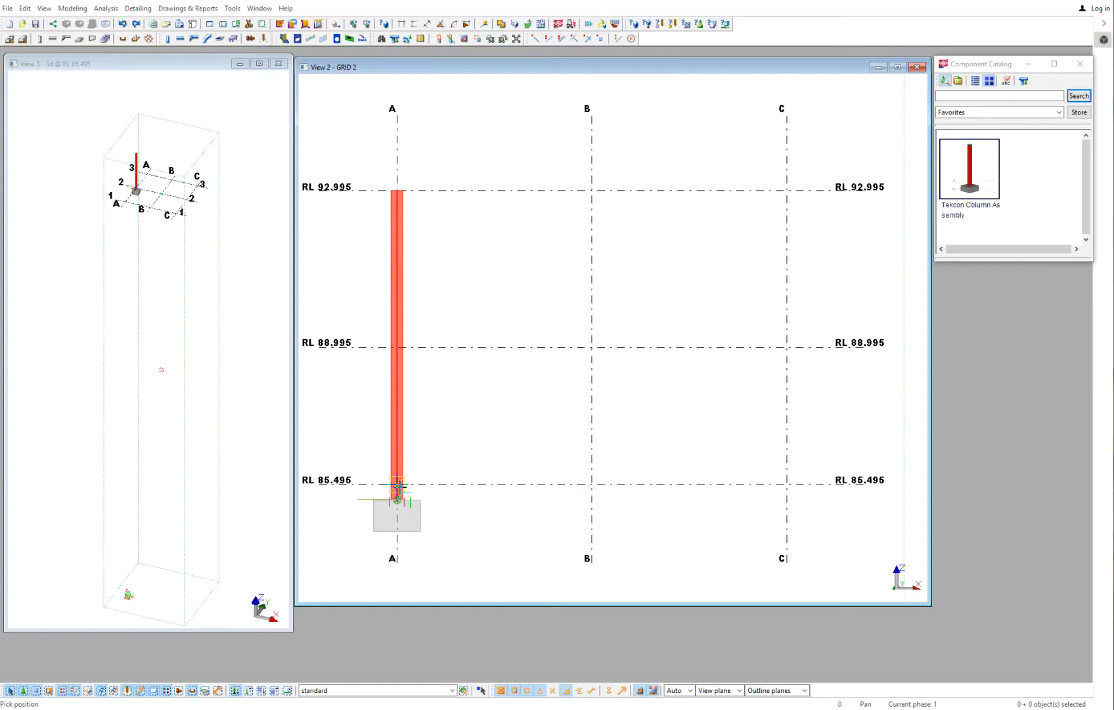
{"action": "right_click", "coordinate": [423, 431]}
{"action": "left_click", "coordinate": [439, 439]}
{"action": "left_click", "coordinate": [136, 172]}
{"action": "scroll", "coordinate": [153, 174], "scroll_direction": "up", "scroll_amount": 5}
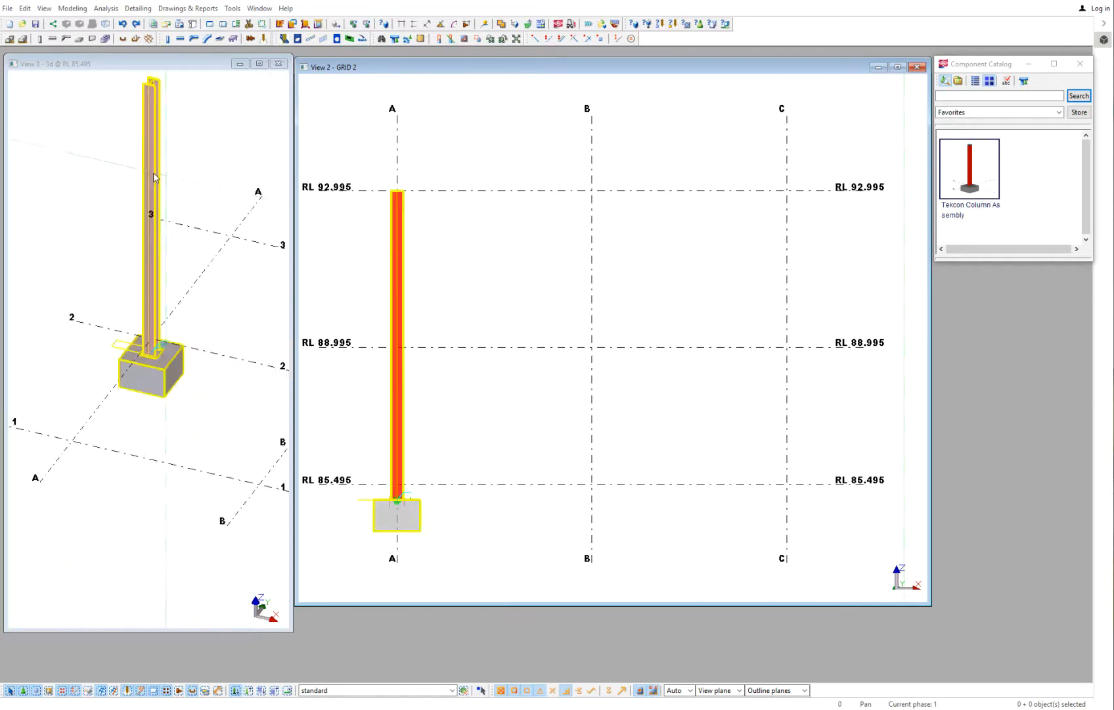
{"action": "scroll", "coordinate": [153, 174], "scroll_direction": "down", "scroll_amount": 2}
{"action": "middle_click_drag", "start_coordinate": [153, 174], "coordinate": [152, 269]}
{"action": "left_click", "coordinate": [513, 312]}
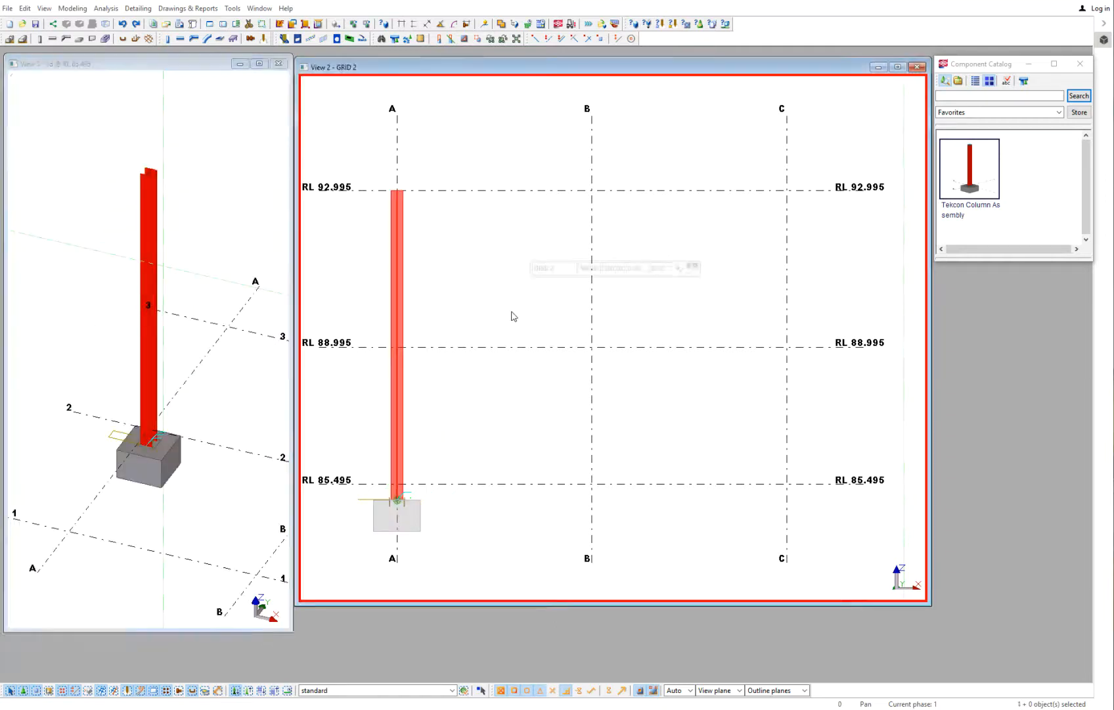
- Open the placed column assembly's settings, choose the top type that includes a cap plate, and modify the column
{"action": "double_click", "coordinate": [397, 295]}
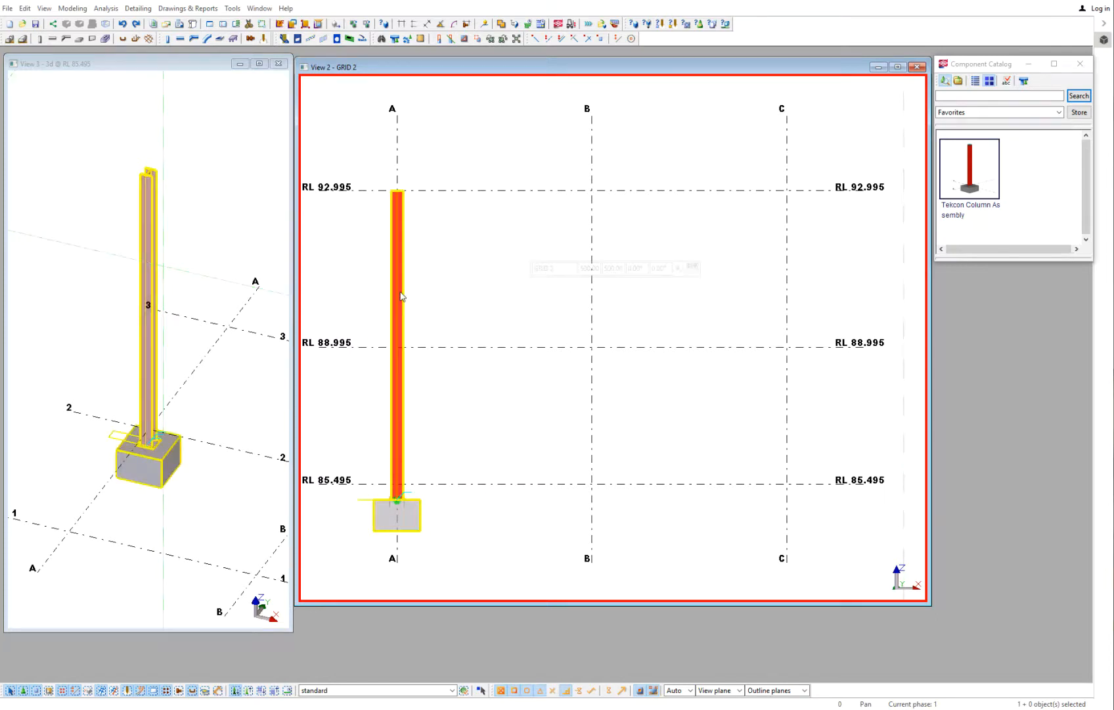
{"action": "left_click", "coordinate": [752, 230]}
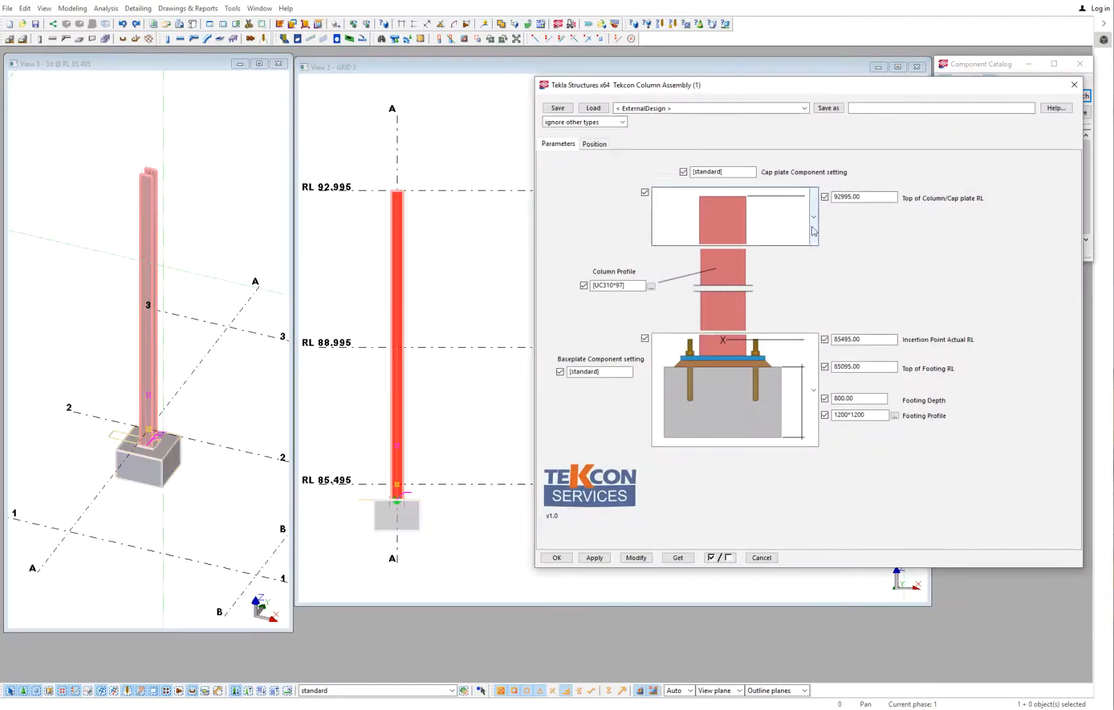
{"action": "left_click", "coordinate": [718, 333]}
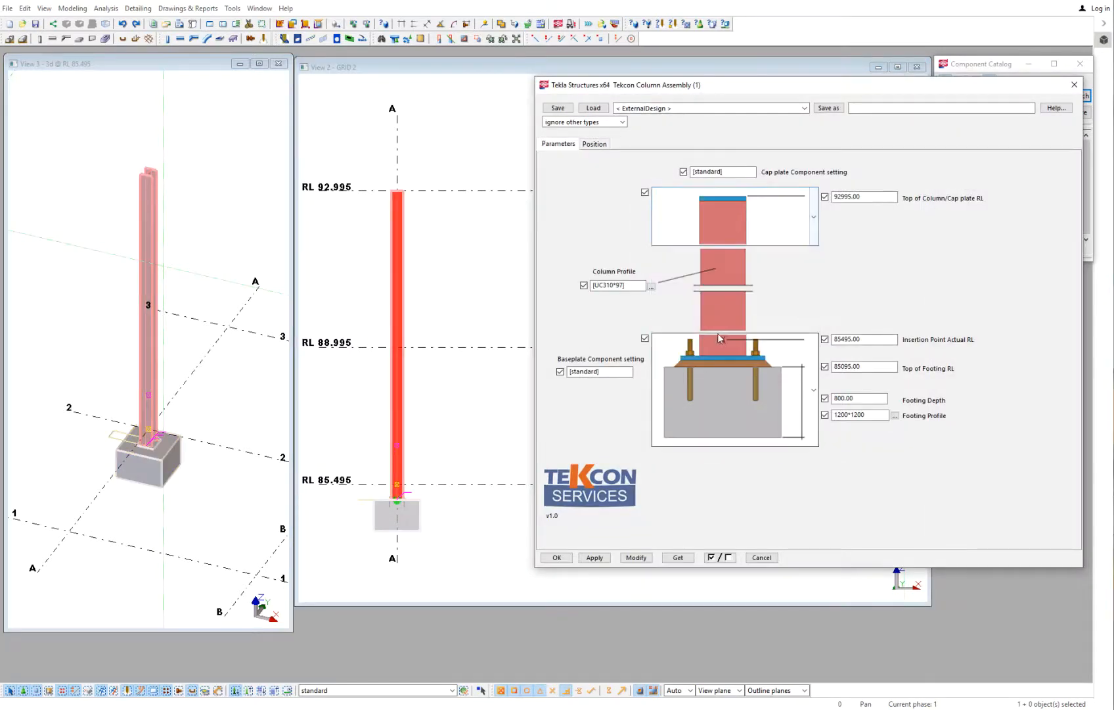
{"action": "left_click", "coordinate": [636, 557]}
{"action": "left_click", "coordinate": [423, 199]}
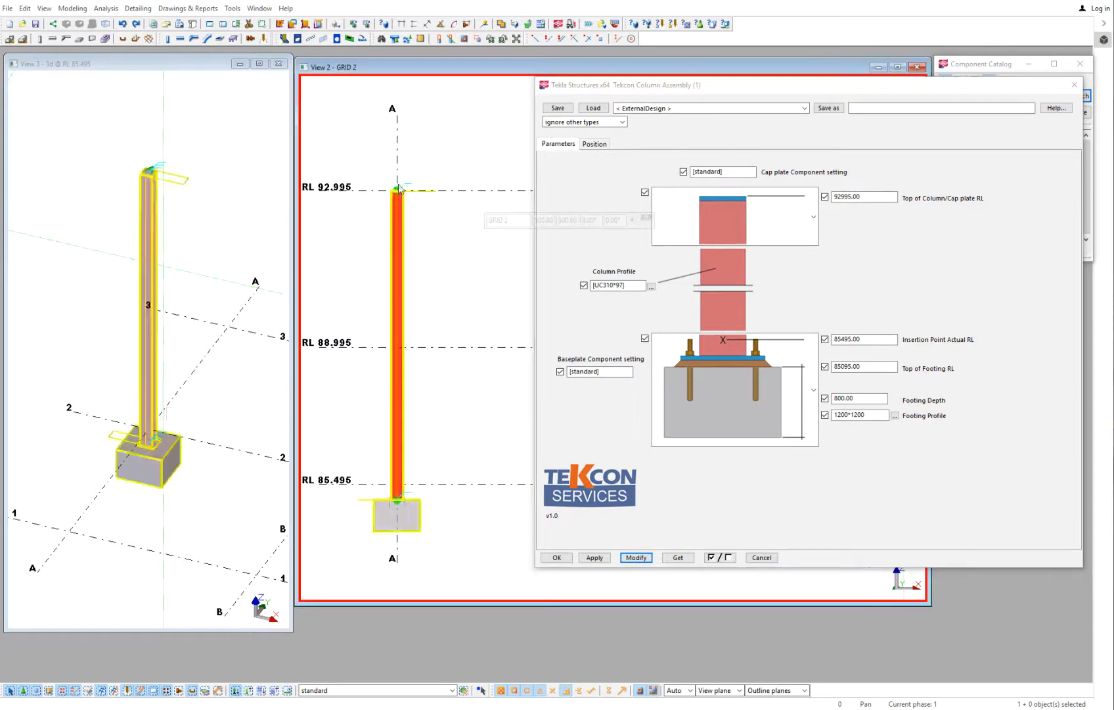
- Set the Top of Column/Cap plate RL to 88995 and modify the column assembly
{"action": "scroll", "coordinate": [414, 202], "scroll_direction": "up", "scroll_amount": 5}
{"action": "left_click", "coordinate": [472, 241]}
{"action": "scroll", "coordinate": [471, 243], "scroll_direction": "down", "scroll_amount": 2}
{"action": "scroll", "coordinate": [468, 239], "scroll_direction": "down", "scroll_amount": 3}
{"action": "left_click", "coordinate": [466, 265]}
{"action": "scroll", "coordinate": [466, 266], "scroll_direction": "up", "scroll_amount": 1}
{"action": "middle_click_drag", "start_coordinate": [467, 266], "coordinate": [406, 274]}
{"action": "left_click", "coordinate": [782, 195]}
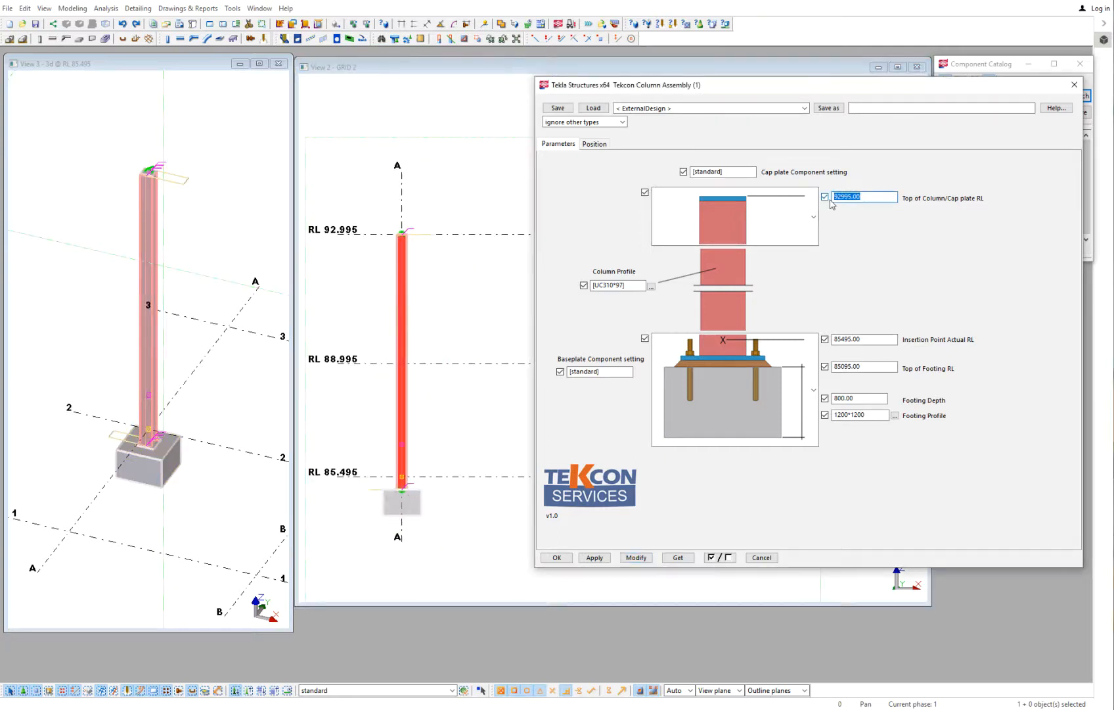
{"action": "type", "text": "88995"}
{"action": "left_click", "coordinate": [636, 557]}
- Set the Footing Depth to 1000, modify the column assembly, and clear the selection
{"action": "scroll", "coordinate": [479, 362], "scroll_direction": "up", "scroll_amount": 5}
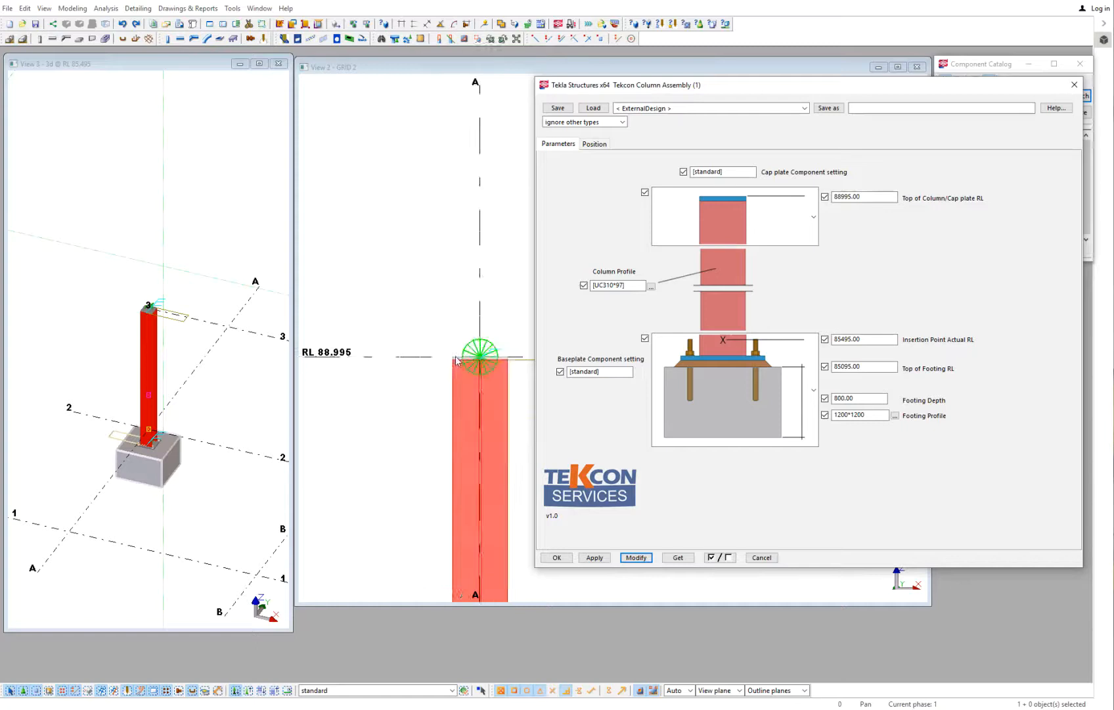
{"action": "scroll", "coordinate": [480, 362], "scroll_direction": "down", "scroll_amount": 6}
{"action": "middle_click_drag", "start_coordinate": [476, 336], "coordinate": [458, 300]}
{"action": "double_click", "coordinate": [848, 398]}
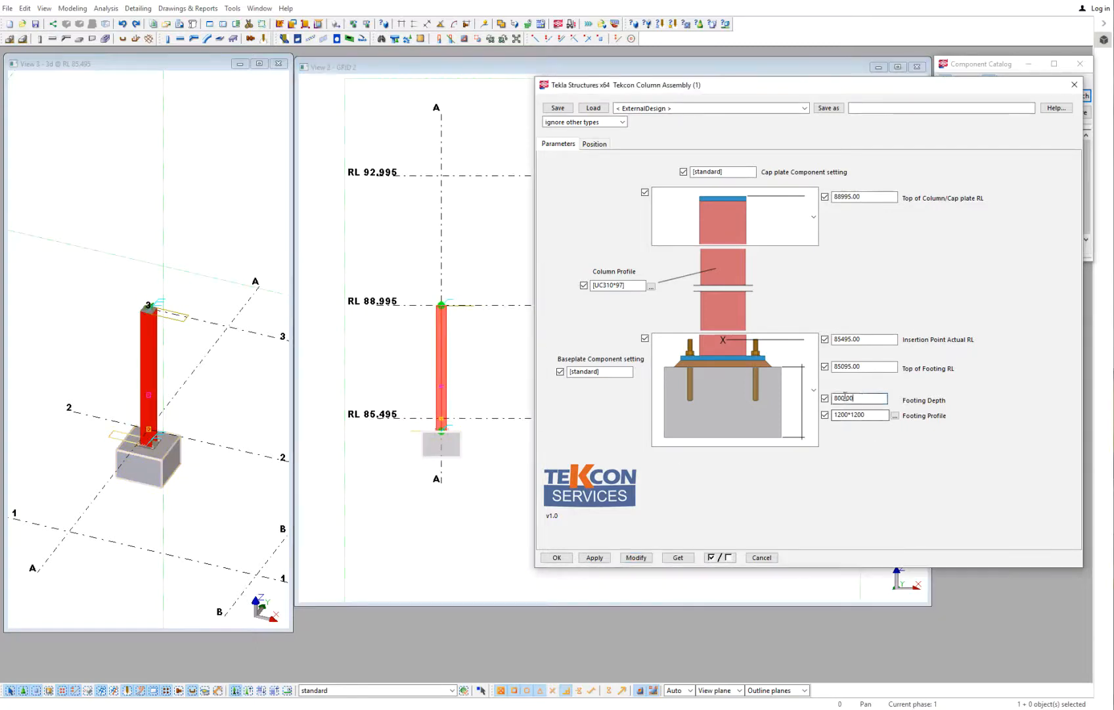
{"action": "type", "text": "1000"}
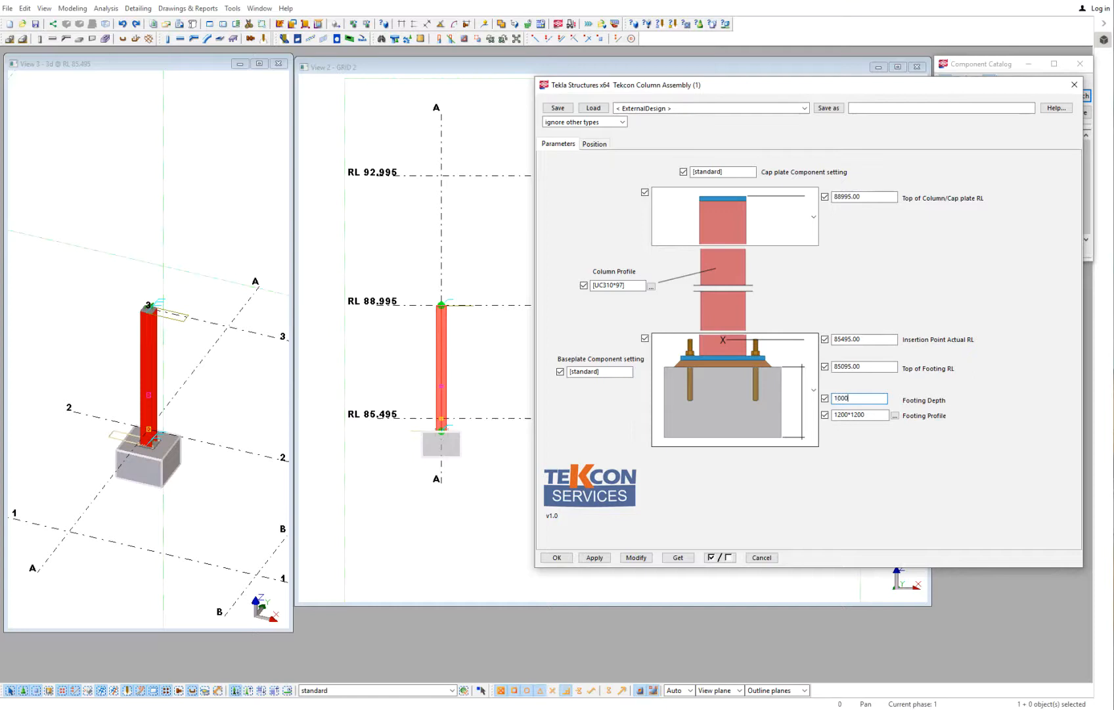
{"action": "left_click", "coordinate": [636, 557]}
{"action": "left_click", "coordinate": [479, 503]}
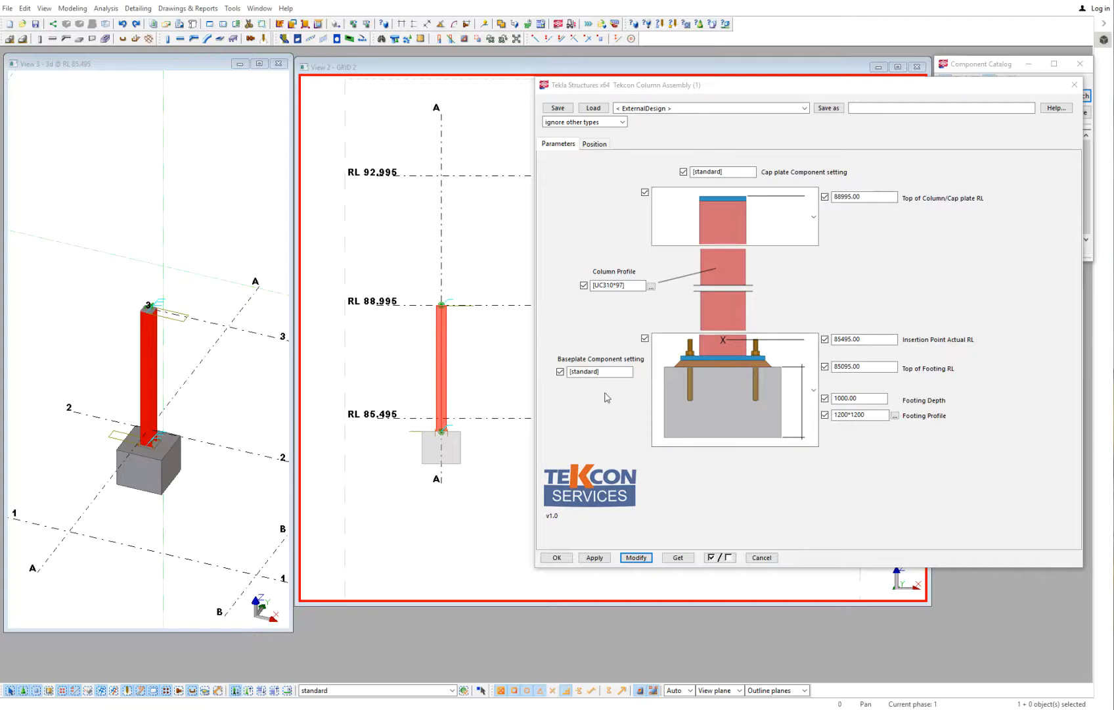
{"action": "left_click_drag", "start_coordinate": [603, 372], "coordinate": [544, 373]}
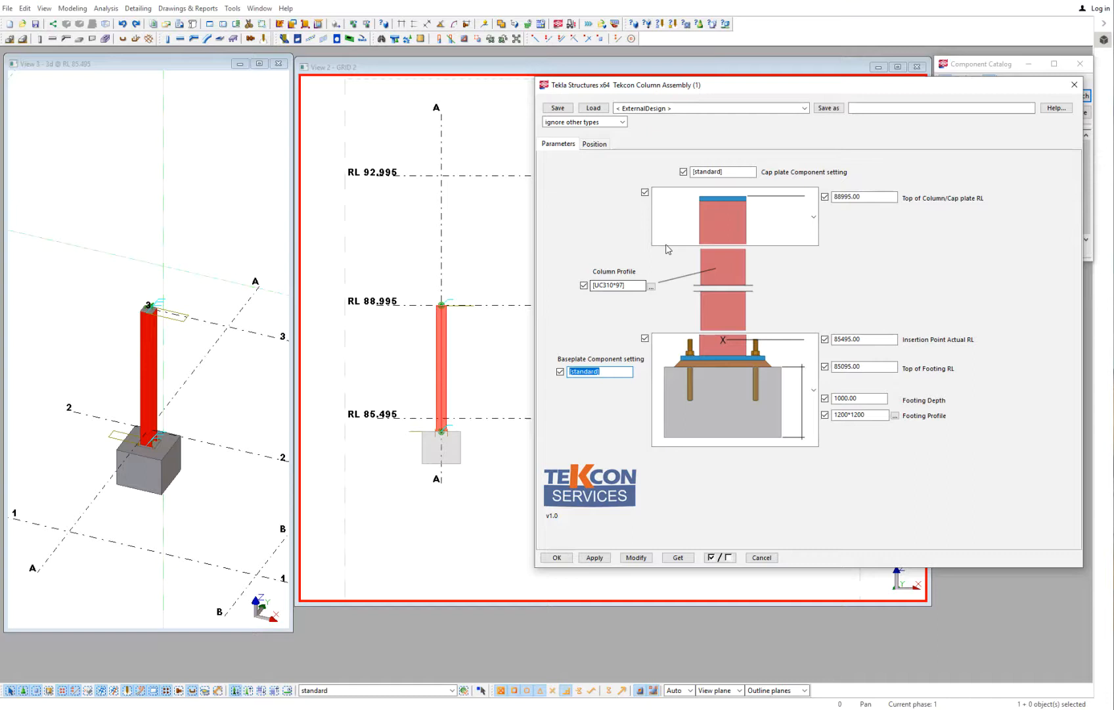
{"action": "left_click", "coordinate": [734, 170]}
{"action": "left_click_drag", "start_coordinate": [734, 171], "coordinate": [686, 182]}
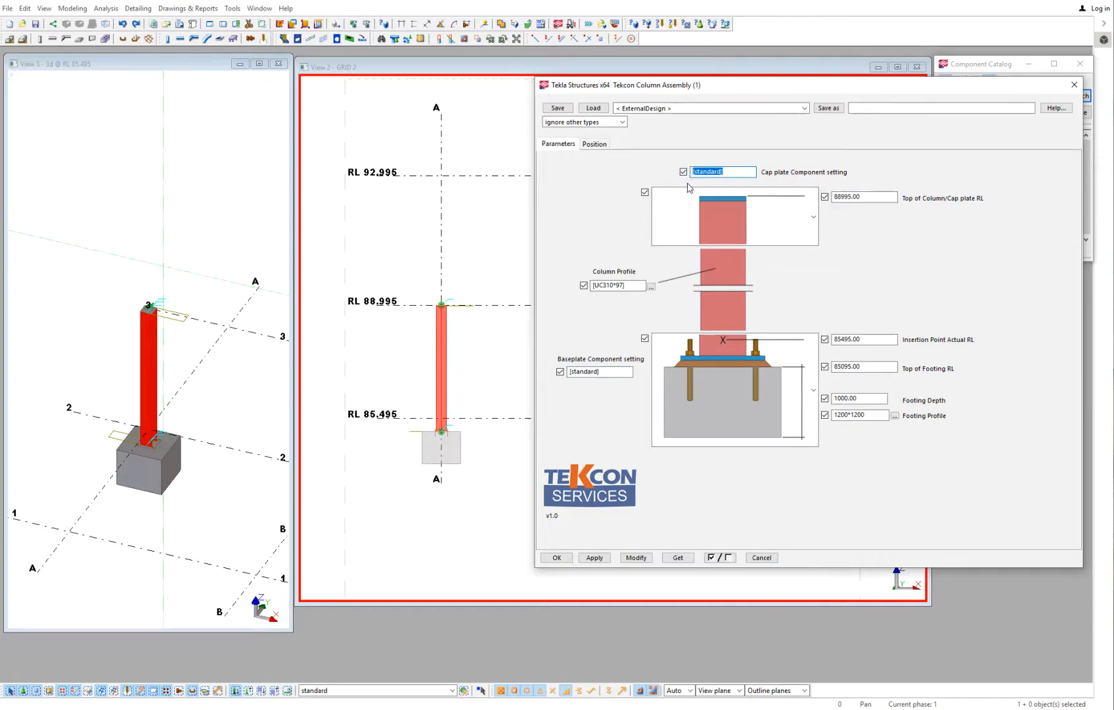
- Switch selection to objects inside components and open the settings of the base plate component at the column foot
{"action": "right_click", "coordinate": [152, 316]}
{"action": "left_click", "coordinate": [191, 329]}
{"action": "scroll", "coordinate": [135, 446], "scroll_direction": "up", "scroll_amount": 5}
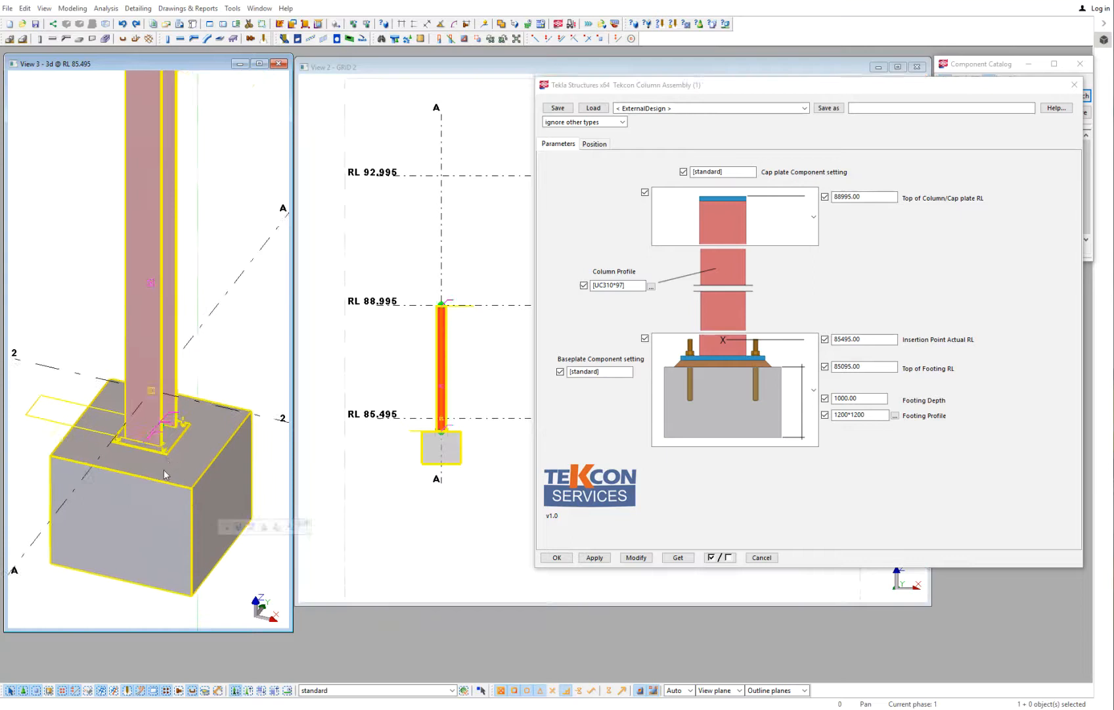
{"action": "middle_click_drag", "start_coordinate": [165, 441], "coordinate": [91, 432], "text": "ctrl"}
{"action": "left_click", "coordinate": [248, 690]}
{"action": "left_click", "coordinate": [172, 436]}
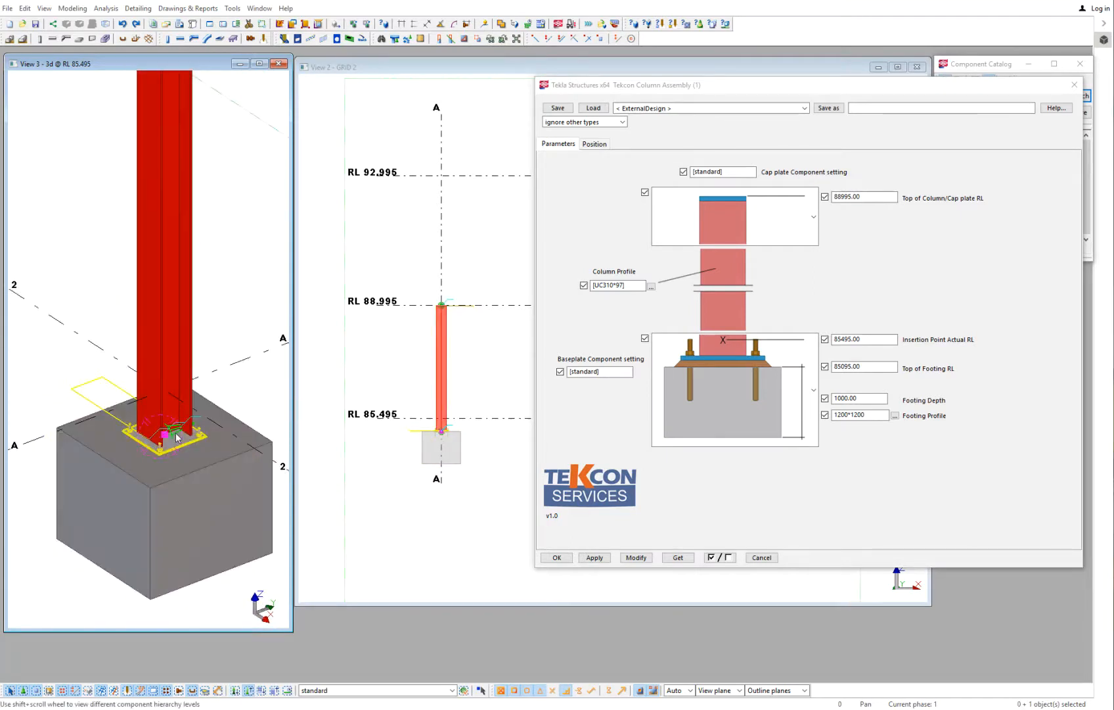
{"action": "double_click", "coordinate": [172, 438]}
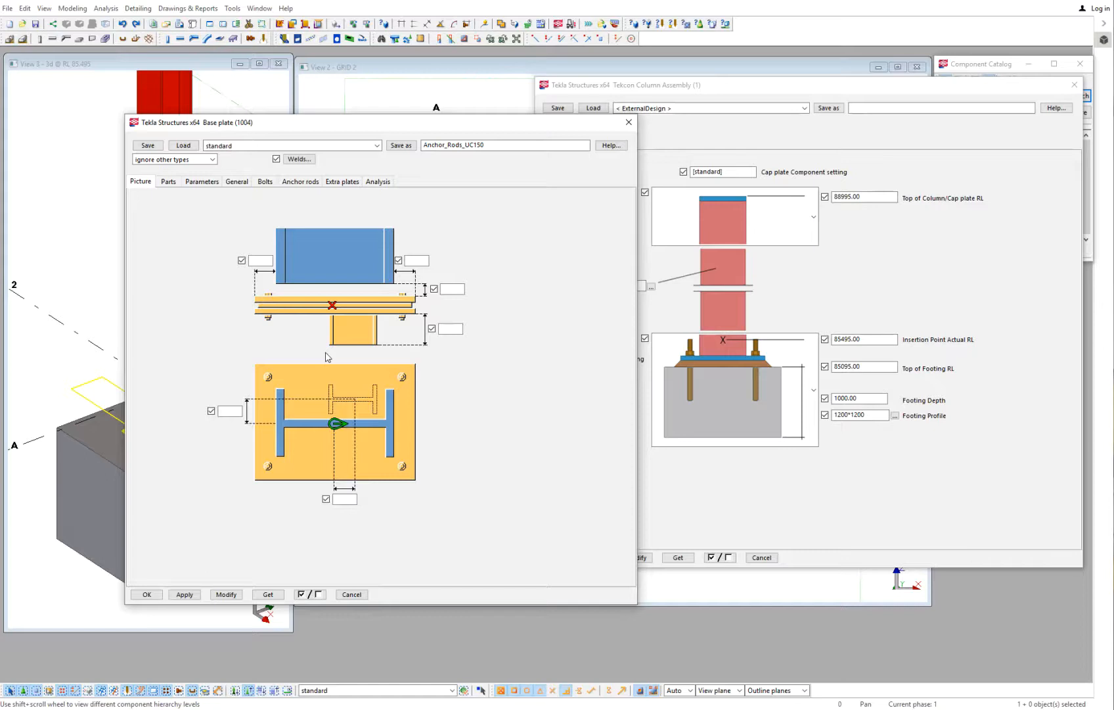
- Load the saved Anchor_Rods_UC250 base plate settings, copy that setting name, and close the base plate settings
{"action": "left_click", "coordinate": [376, 145]}
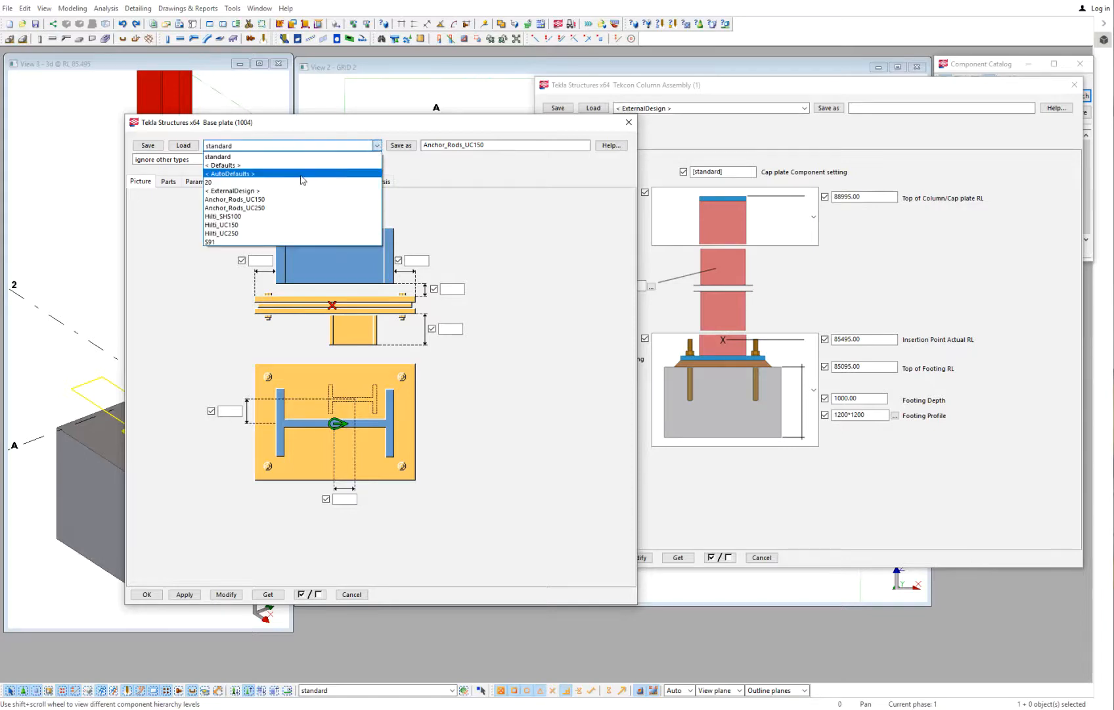
{"action": "left_click", "coordinate": [260, 208]}
{"action": "left_click", "coordinate": [185, 147]}
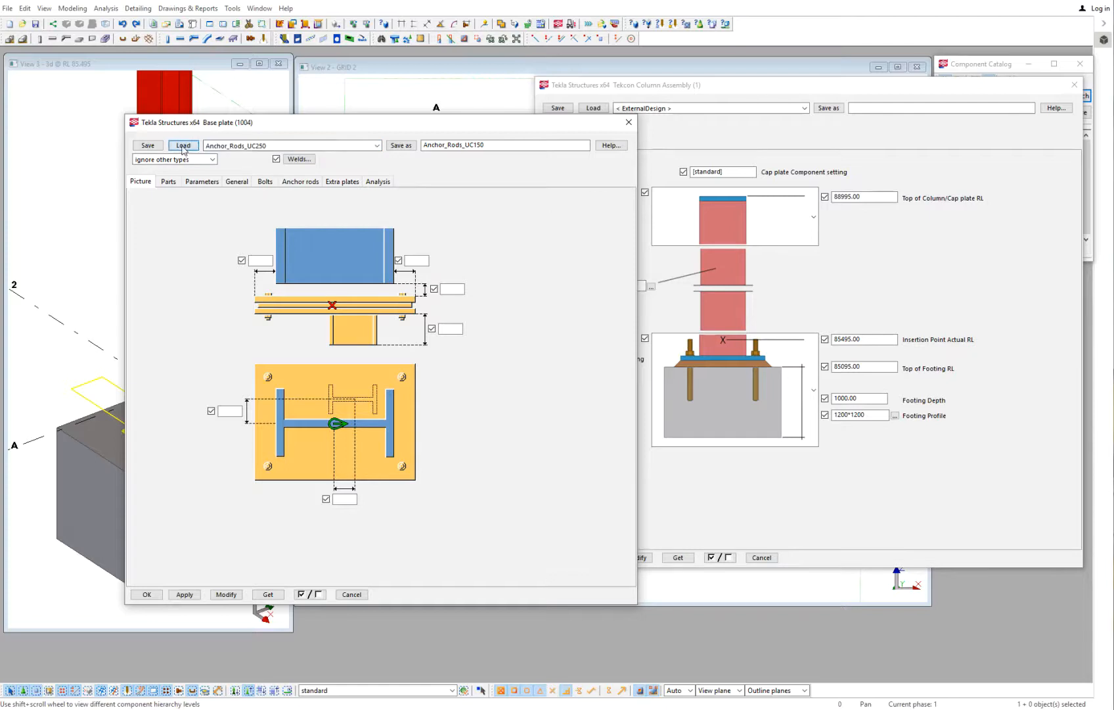
{"action": "double_click", "coordinate": [438, 143]}
{"action": "right_click", "coordinate": [439, 143]}
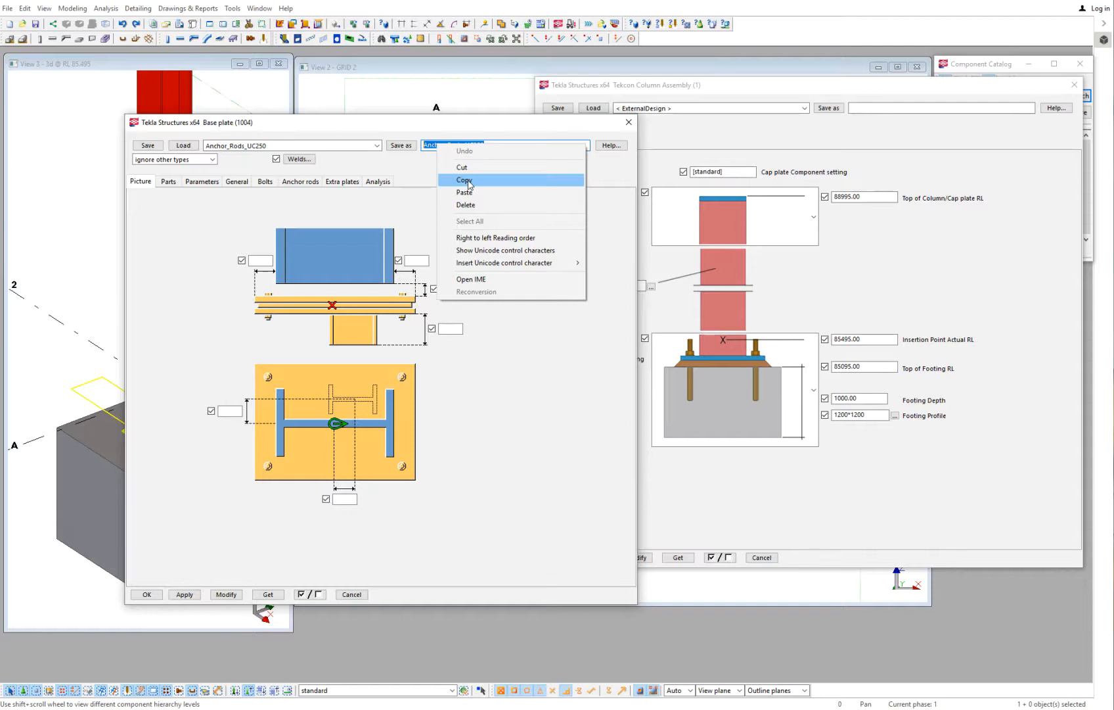
{"action": "left_click", "coordinate": [465, 180]}
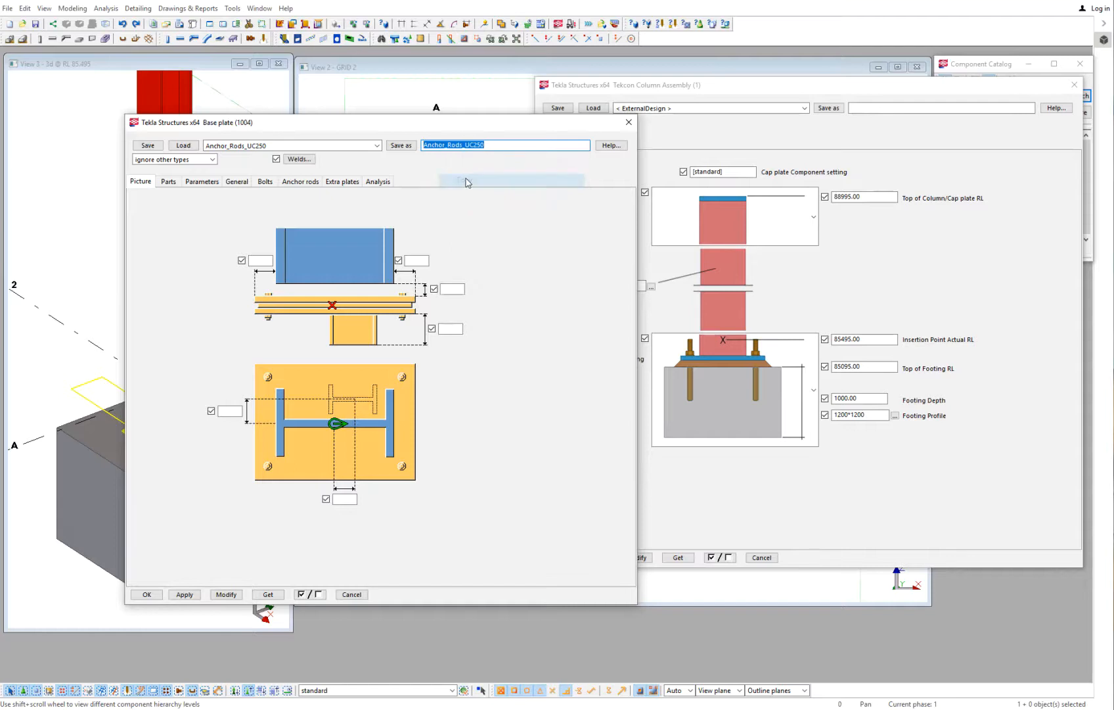
{"action": "left_click", "coordinate": [629, 124]}
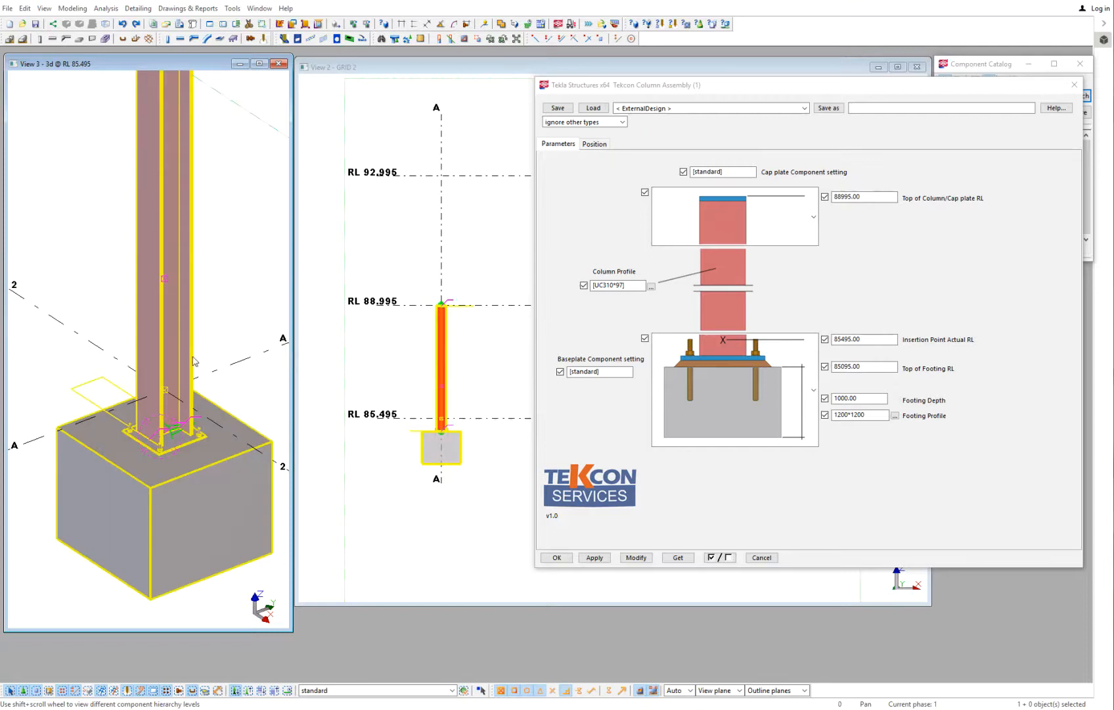
- Paste Anchor_Rods_UC250 as the Baseplate Component setting and modify the column assembly
{"action": "left_click_drag", "start_coordinate": [617, 371], "coordinate": [531, 368]}
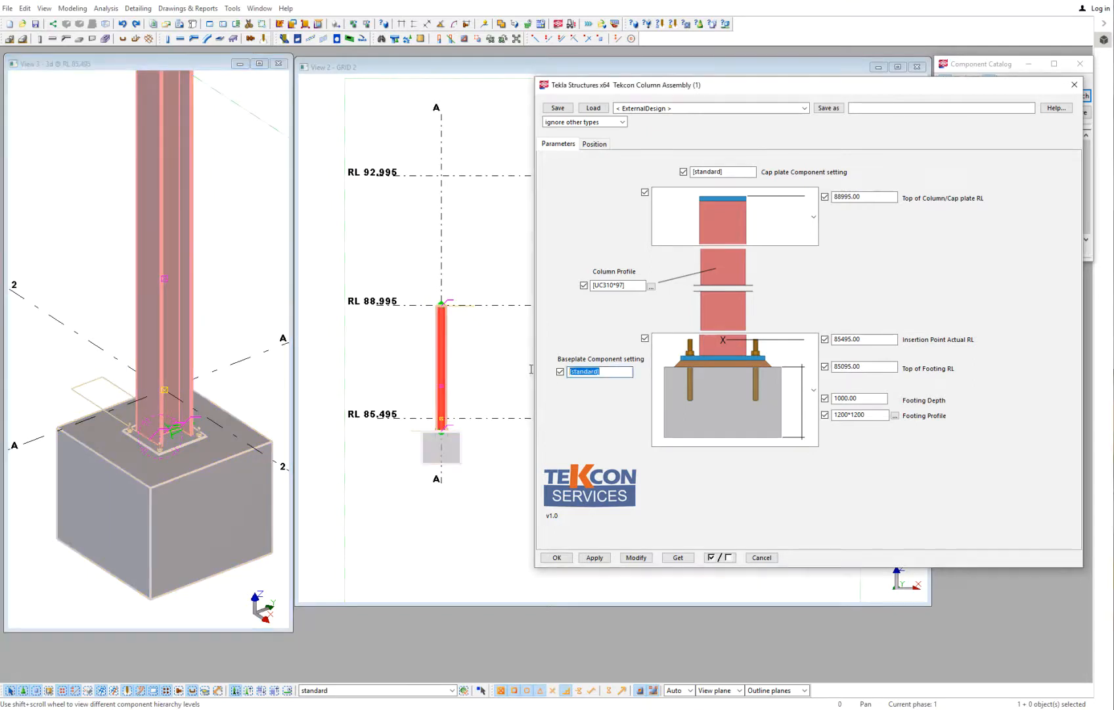
{"action": "right_click", "coordinate": [584, 372]}
{"action": "left_click", "coordinate": [614, 423]}
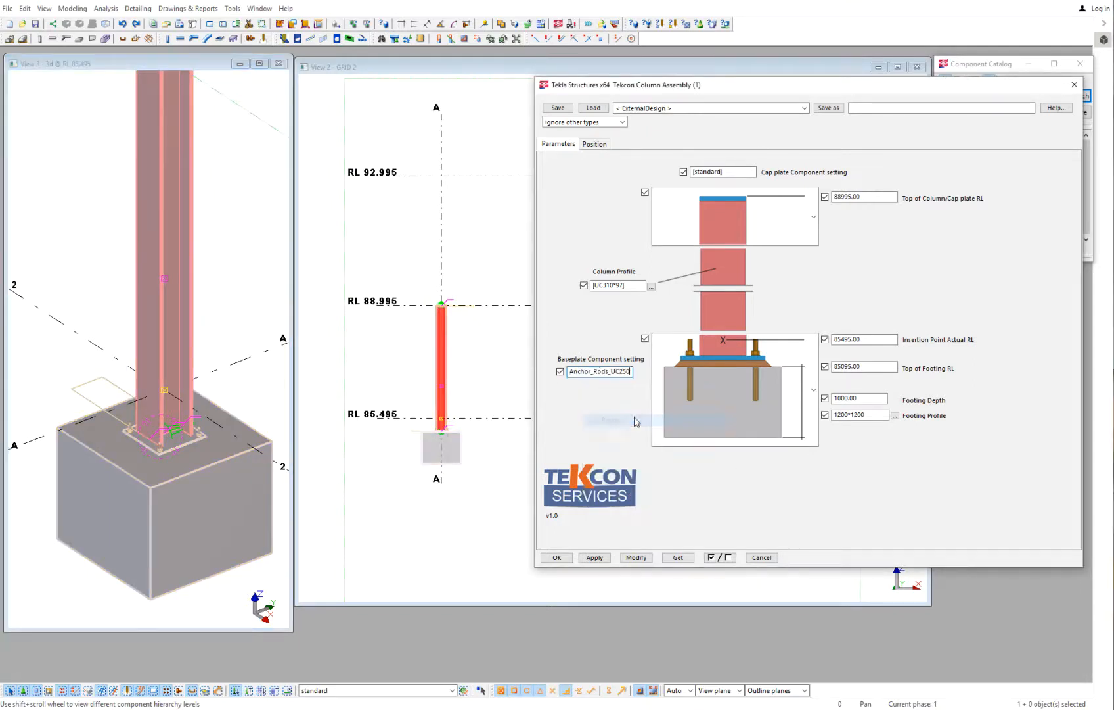
{"action": "left_click", "coordinate": [636, 557]}
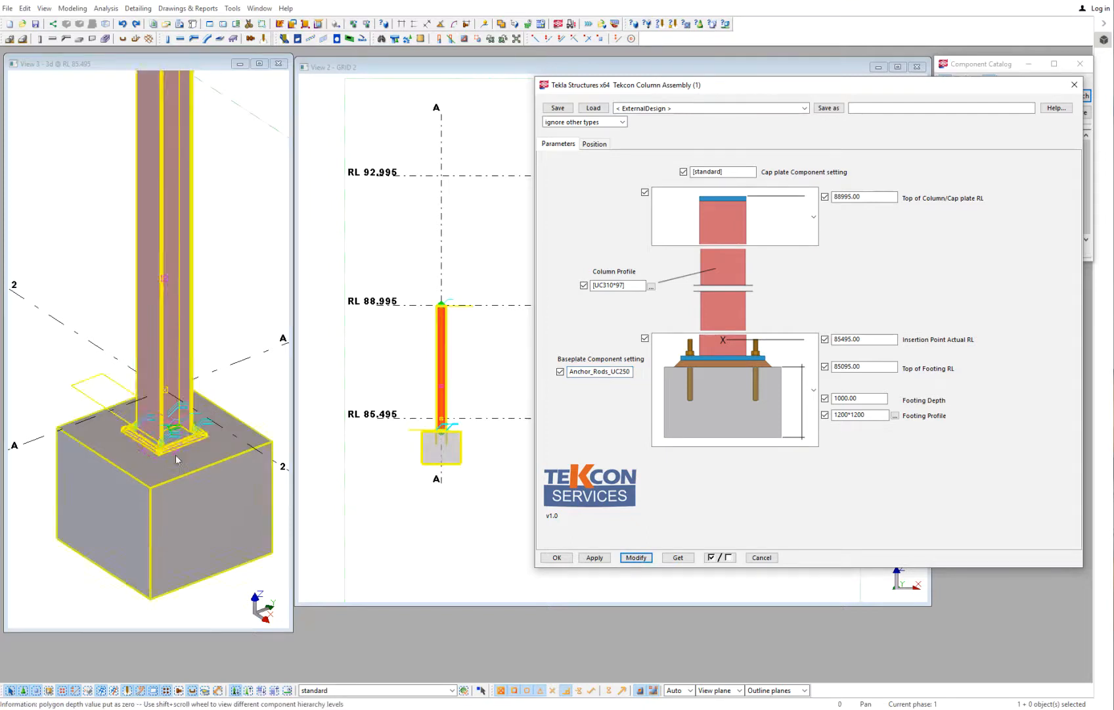
- Examine the base plate with its anchor rods and the saved settings available for its component
{"action": "scroll", "coordinate": [176, 455], "scroll_direction": "up", "scroll_amount": 5}
{"action": "middle_click_drag", "start_coordinate": [110, 416], "coordinate": [188, 410], "text": "ctrl"}
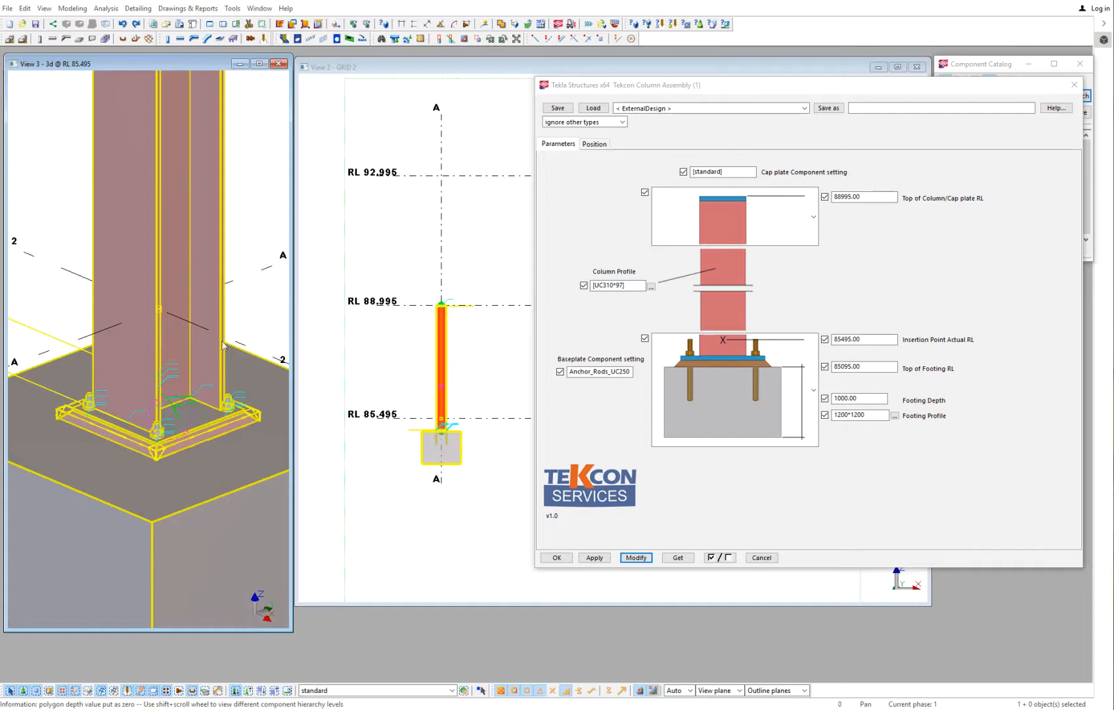
{"action": "double_click", "coordinate": [177, 410]}
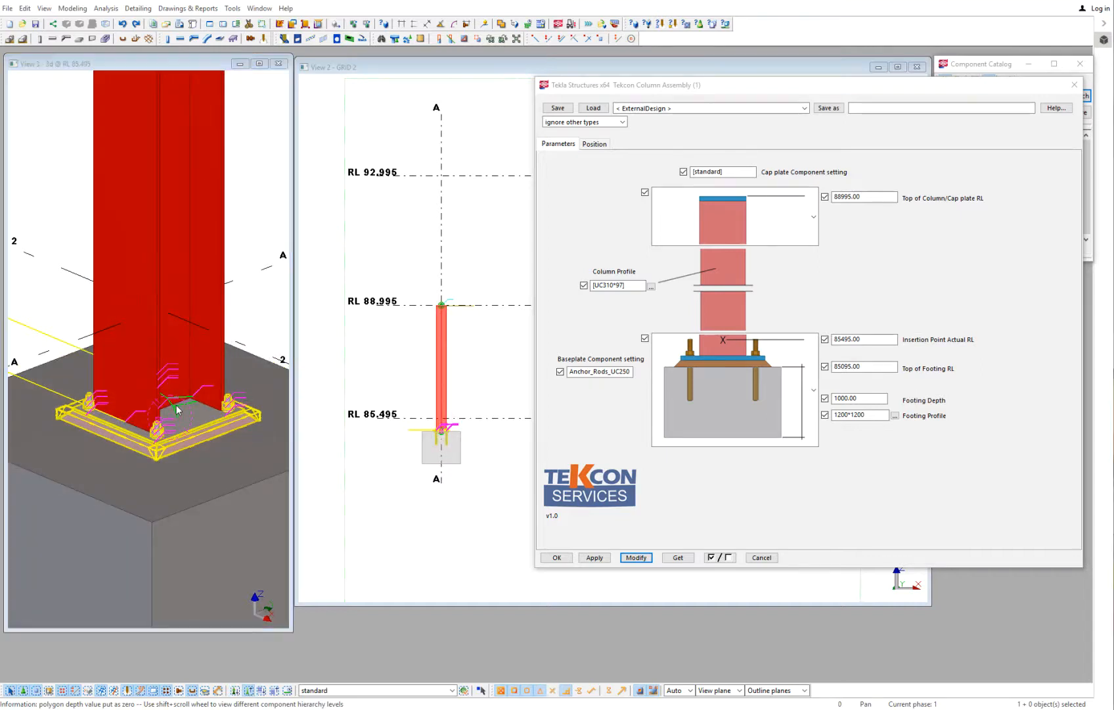
{"action": "left_click", "coordinate": [376, 145]}
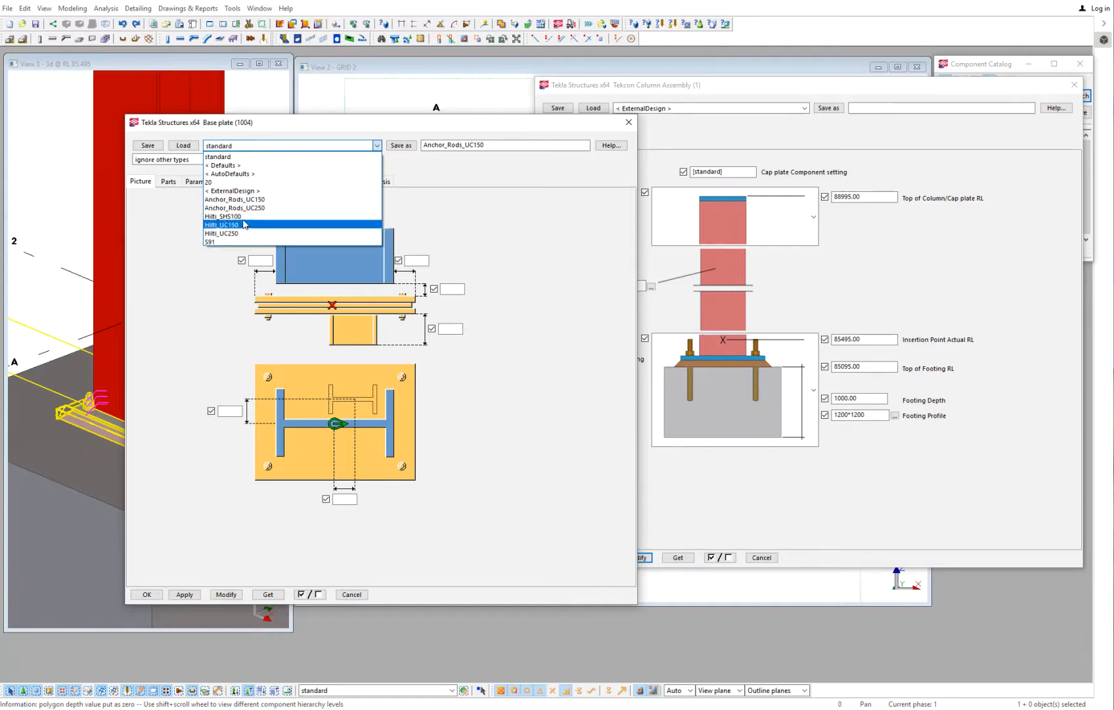
{"action": "left_click", "coordinate": [630, 124]}
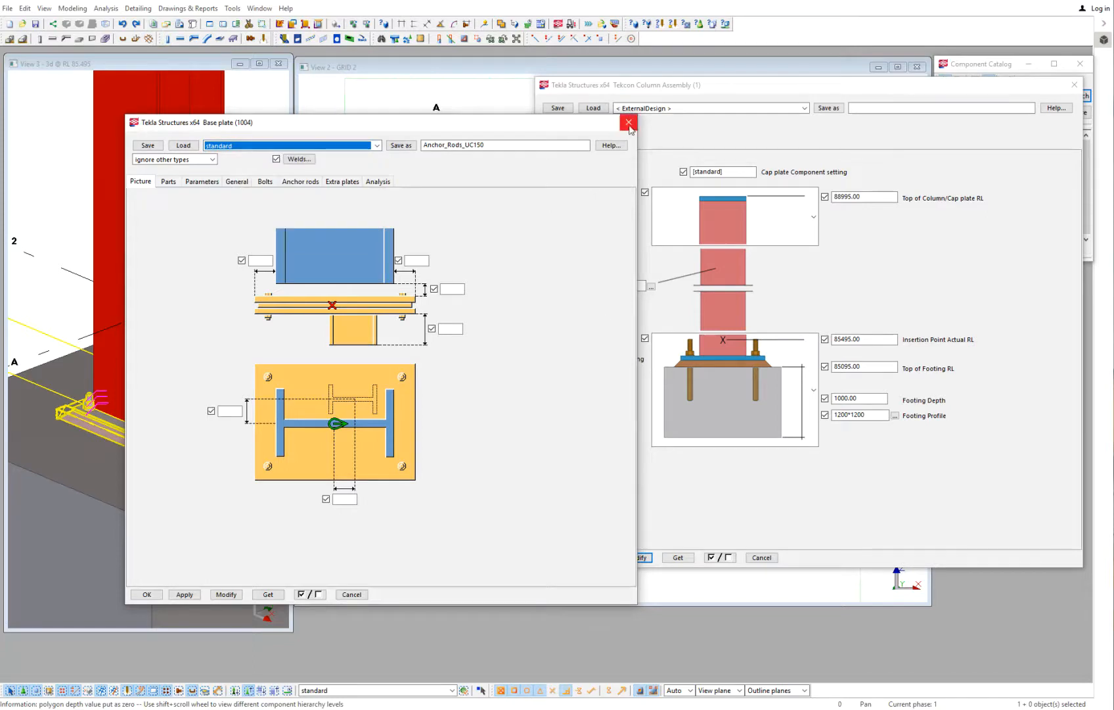
{"action": "left_click", "coordinate": [629, 122]}
{"action": "left_click_drag", "start_coordinate": [619, 372], "coordinate": [568, 372]}
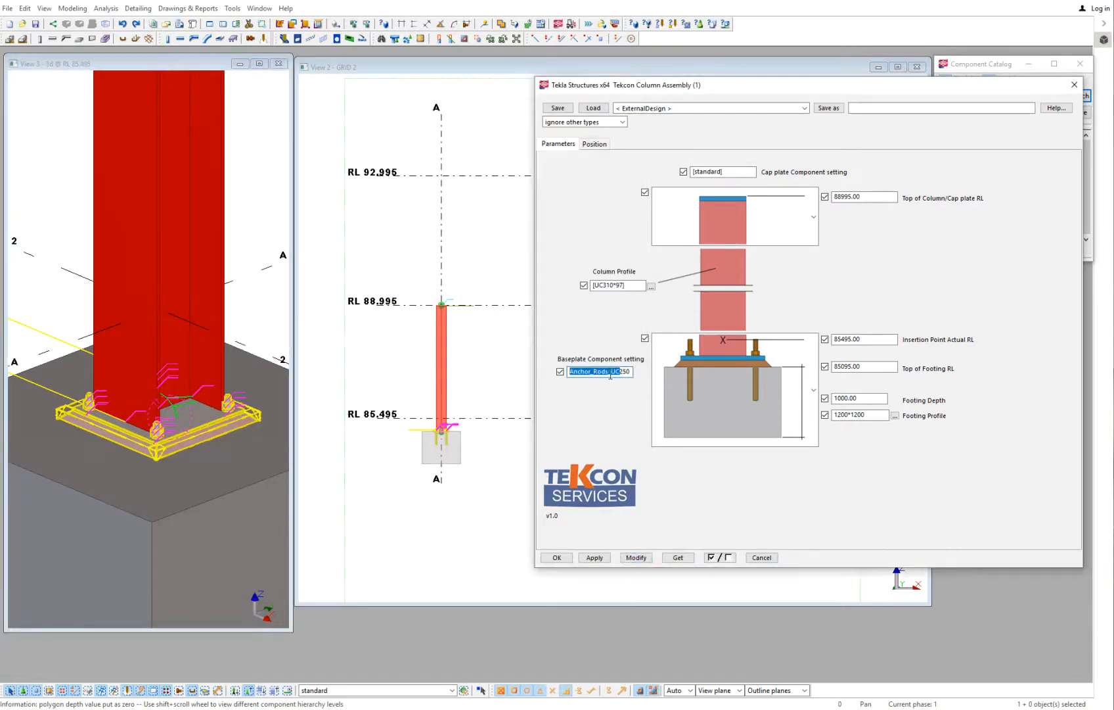
{"action": "left_click", "coordinate": [251, 231]}
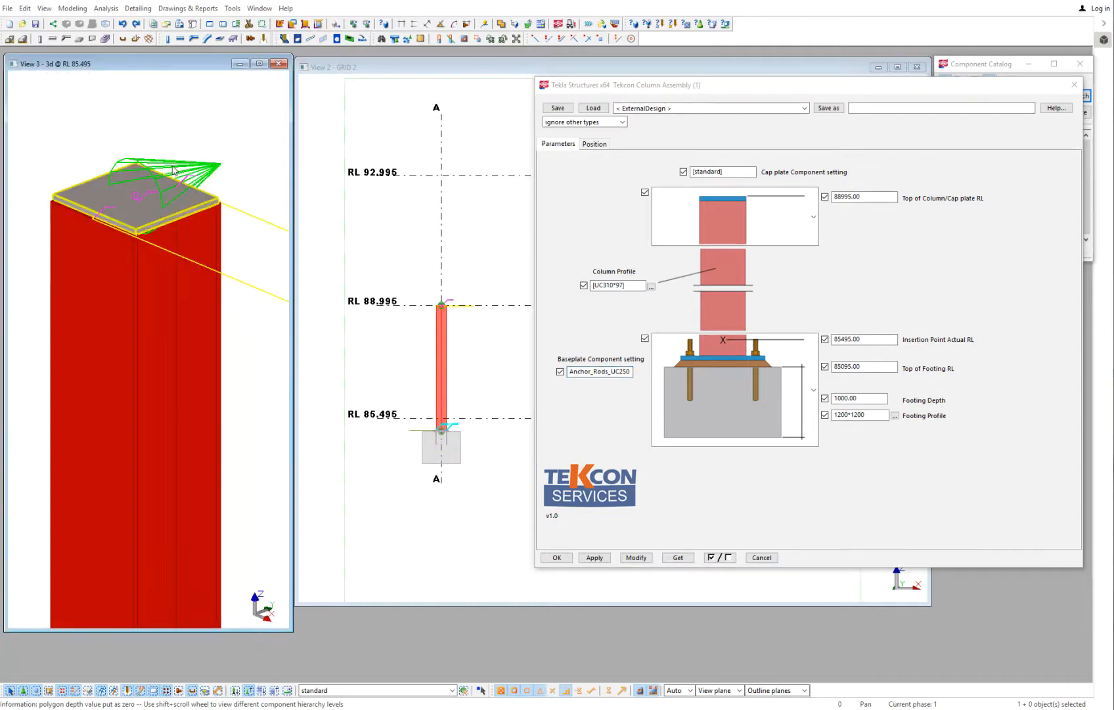
- Open the End plate detail settings of the cap plate and set the end plate thickness to 20
{"action": "double_click", "coordinate": [173, 171]}
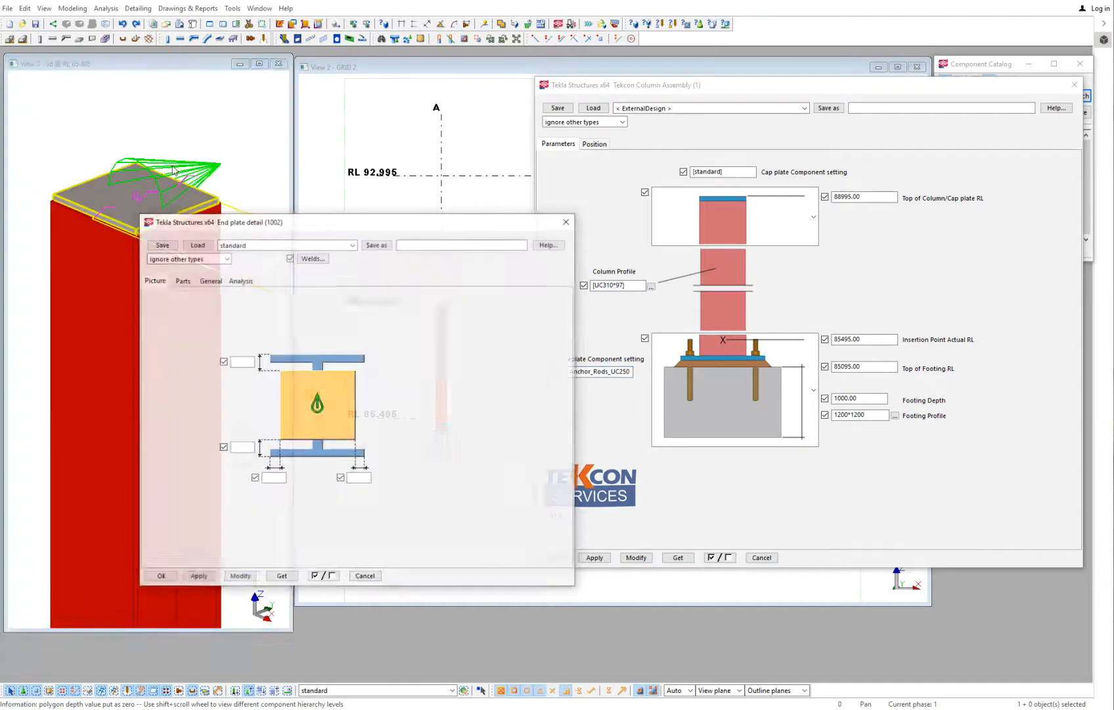
{"action": "left_click", "coordinate": [338, 244]}
{"action": "left_click", "coordinate": [489, 316]}
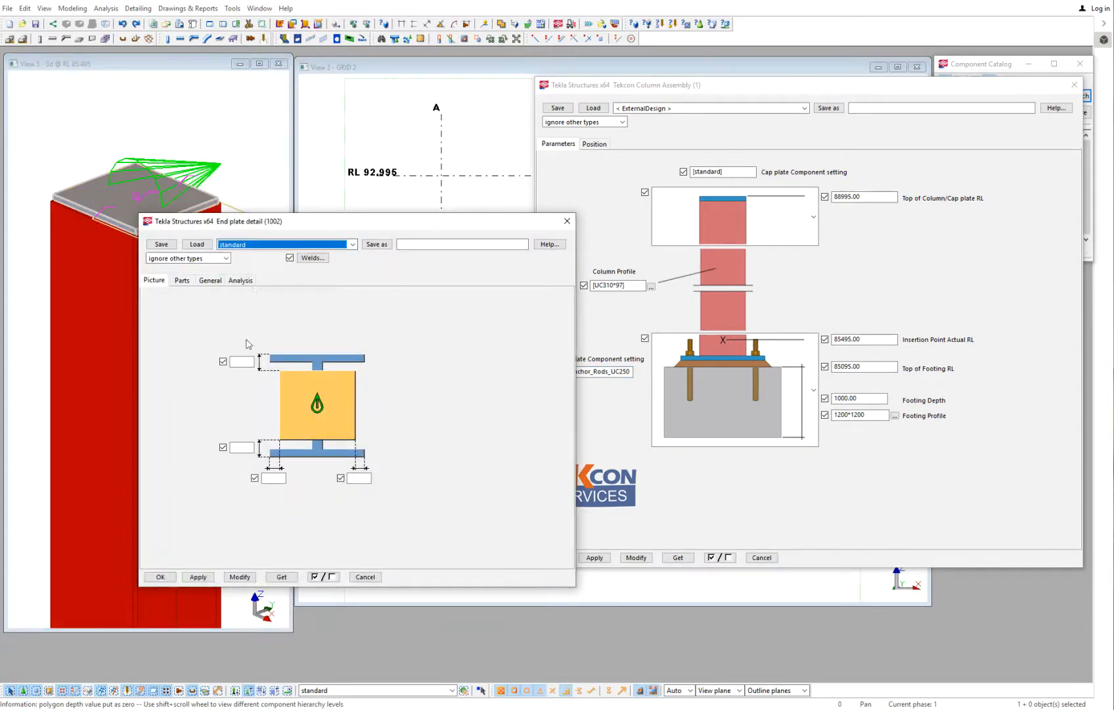
{"action": "left_click", "coordinate": [182, 280]}
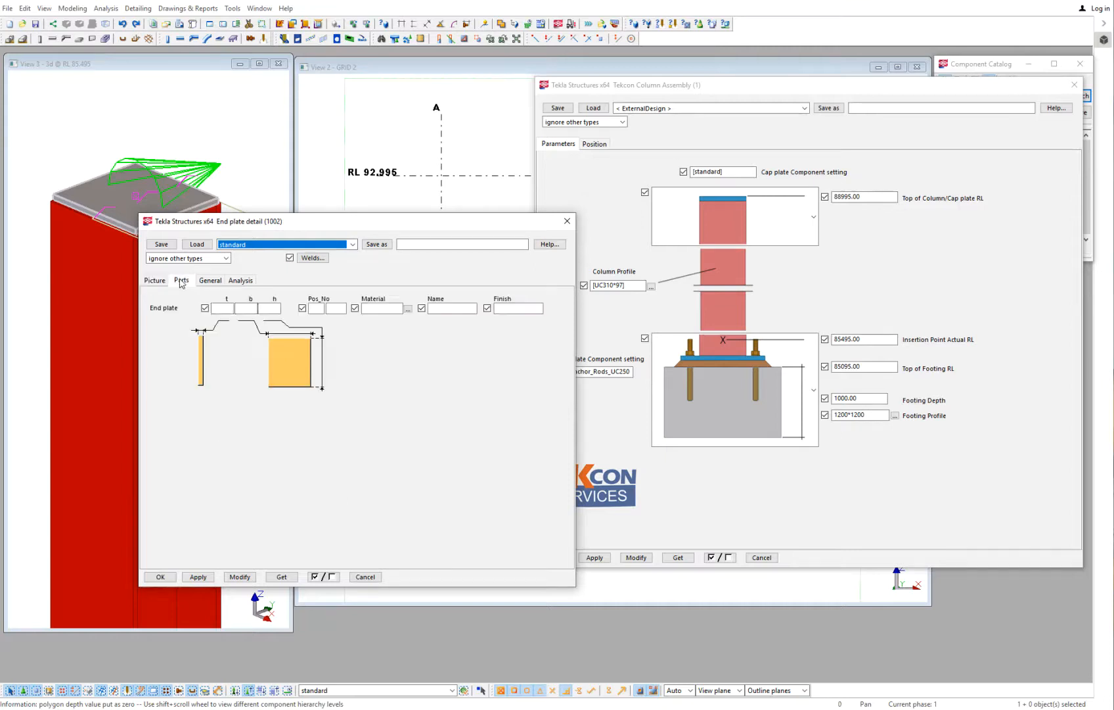
{"action": "left_click", "coordinate": [226, 308]}
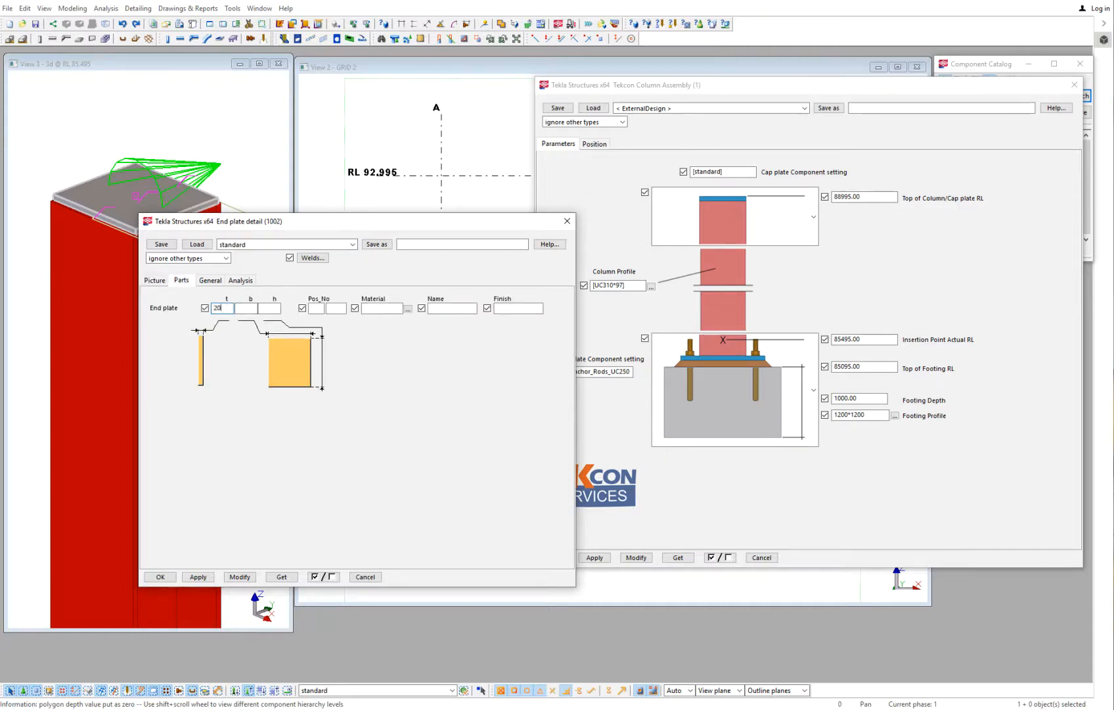
- Save the end plate settings as 20Thick, copy that setting name, and close the end plate settings
{"action": "left_click", "coordinate": [437, 244]}
{"action": "type", "text": "20Thick"}
{"action": "left_click", "coordinate": [378, 244]}
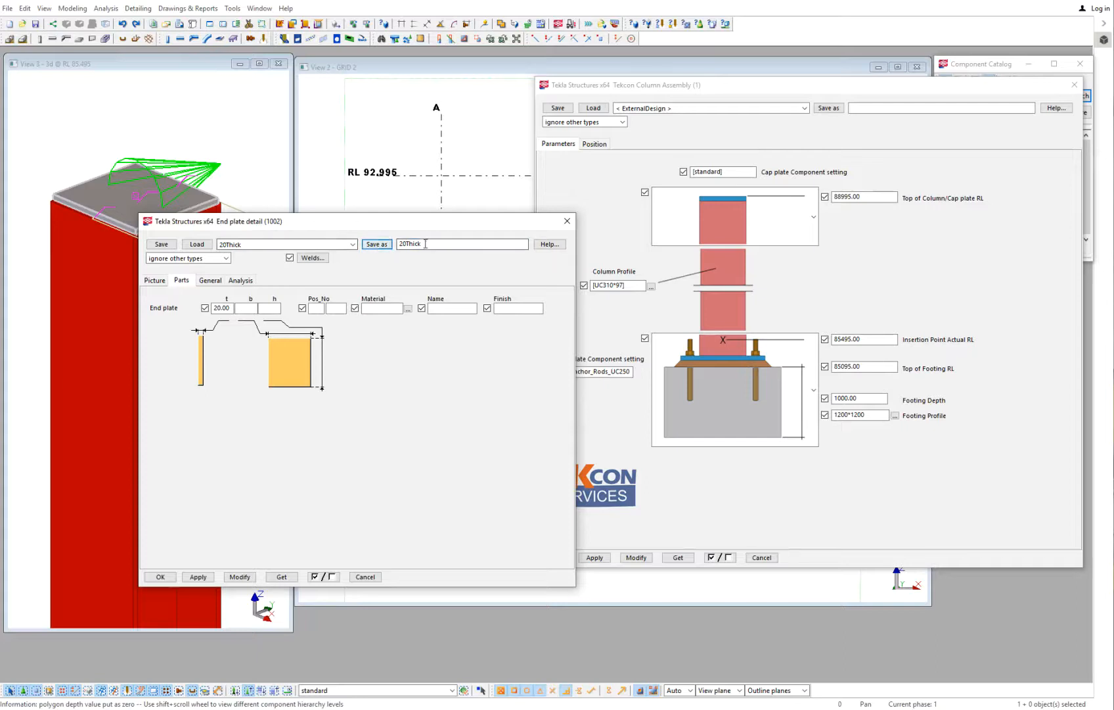
{"action": "right_click", "coordinate": [413, 243]}
{"action": "left_click", "coordinate": [452, 282]}
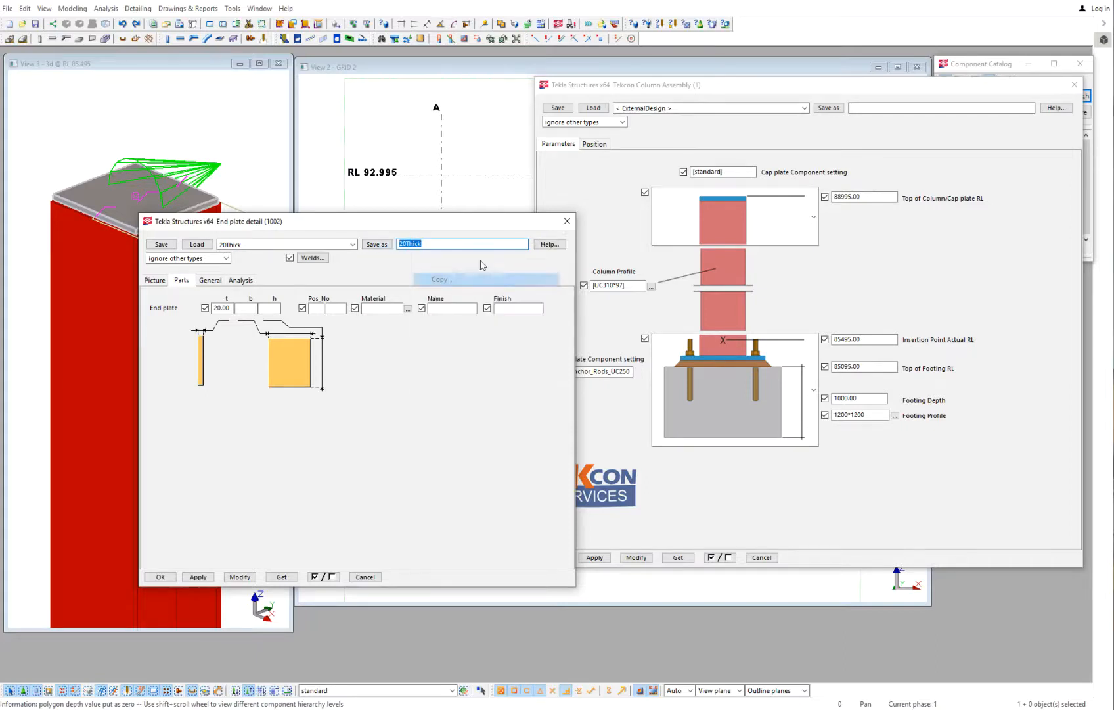
{"action": "left_click", "coordinate": [567, 221]}
{"action": "scroll", "coordinate": [208, 136], "scroll_direction": "down", "scroll_amount": 6}
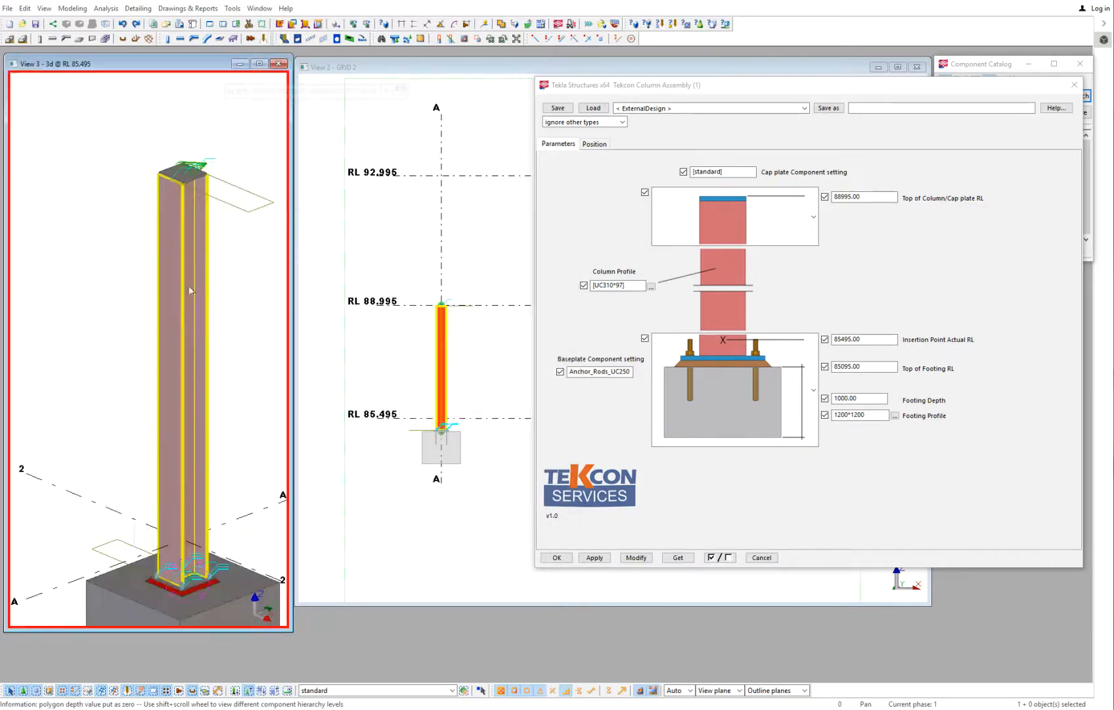
- Set the Cap plate Component setting of the column assembly to 20Thick and modify the assembly
{"action": "middle_click_drag", "start_coordinate": [212, 369], "coordinate": [207, 333]}
{"action": "left_click", "coordinate": [237, 690]}
{"action": "left_click", "coordinate": [198, 498]}
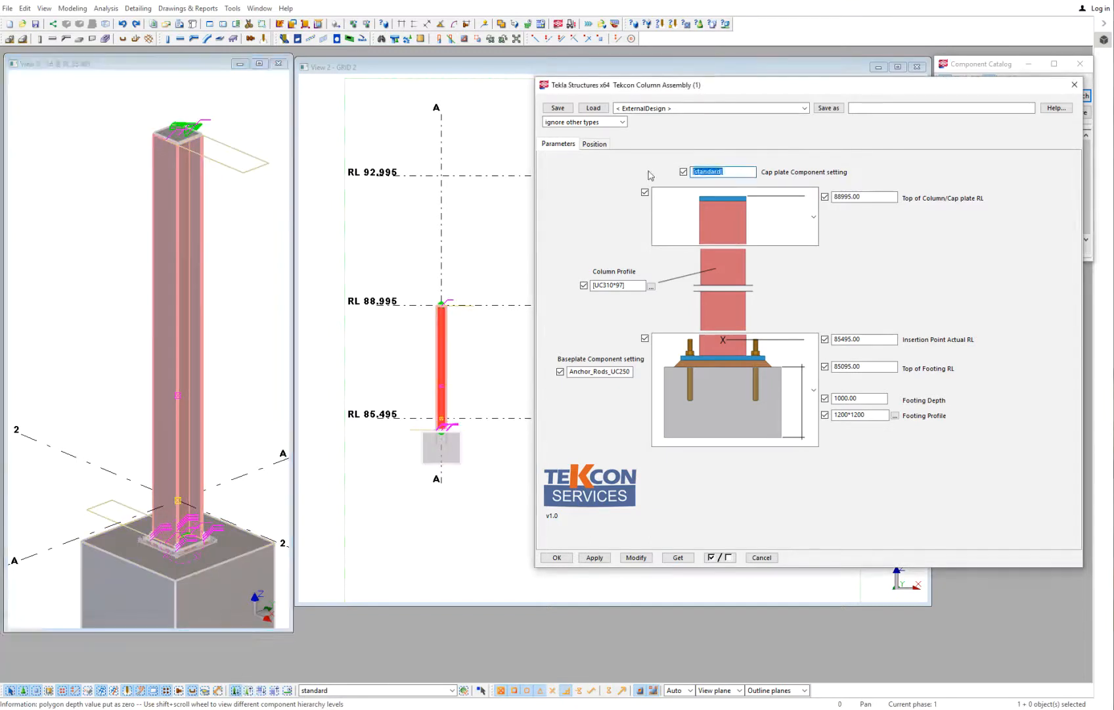
{"action": "left_click", "coordinate": [638, 558]}
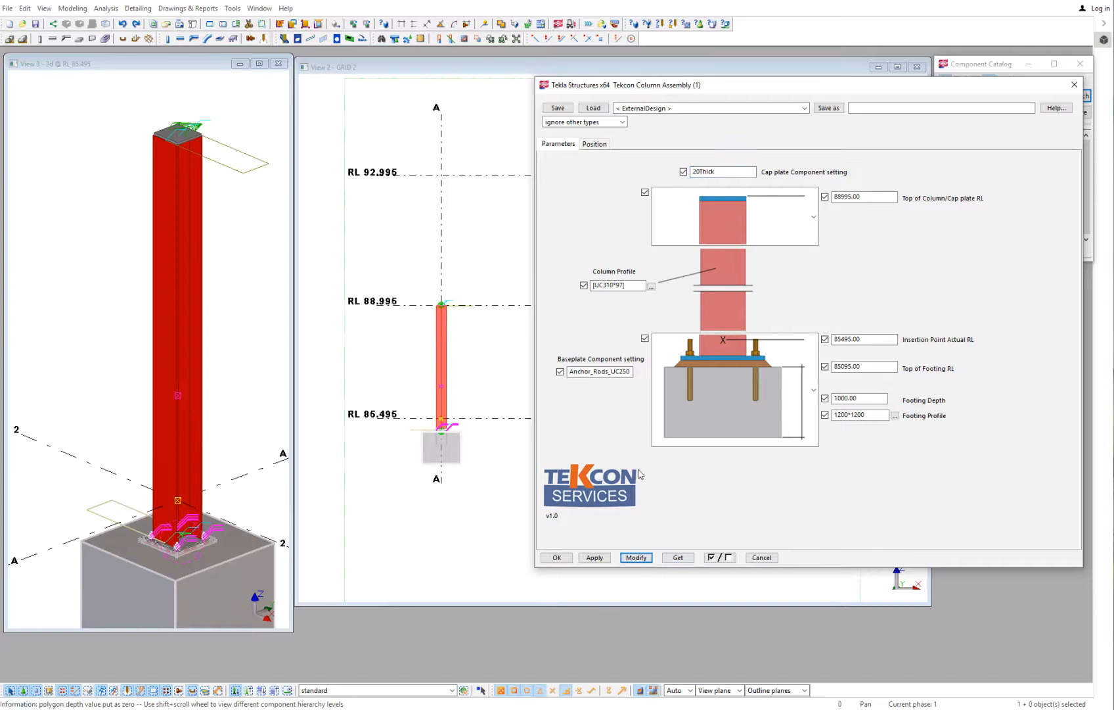
- Measure the cap plate's thickness at the head of the column in the GRID 2 view
{"action": "scroll", "coordinate": [427, 295], "scroll_direction": "up", "scroll_amount": 5}
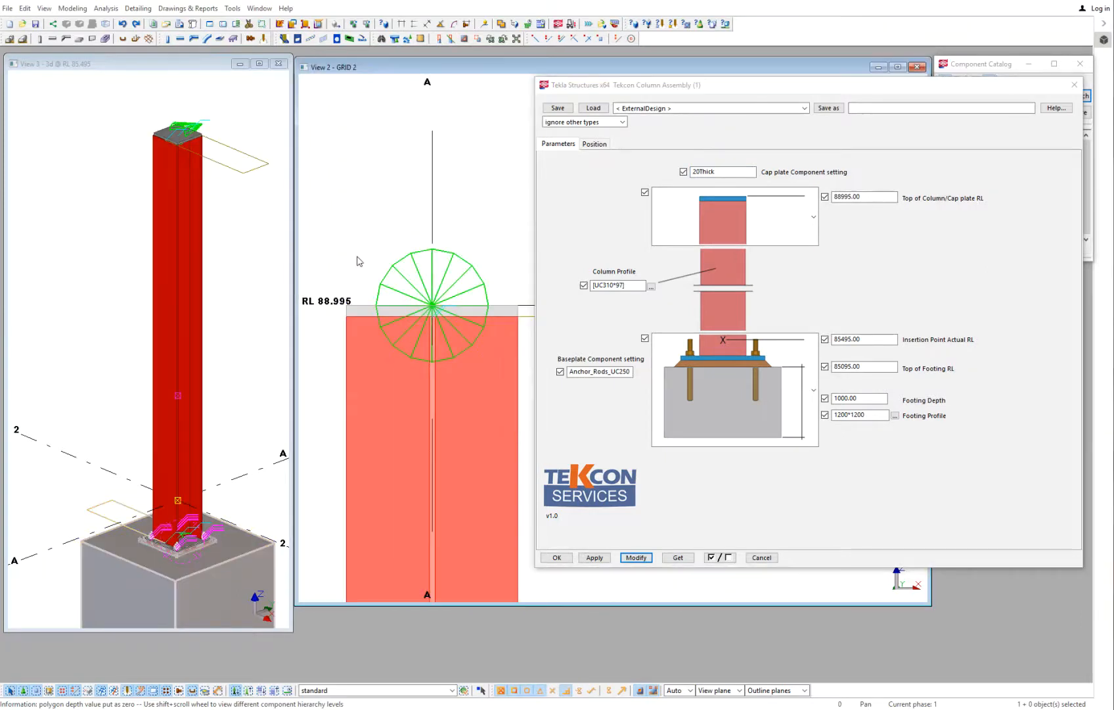
{"action": "middle_click_drag", "start_coordinate": [355, 259], "coordinate": [388, 270]}
{"action": "left_click", "coordinate": [414, 24]}
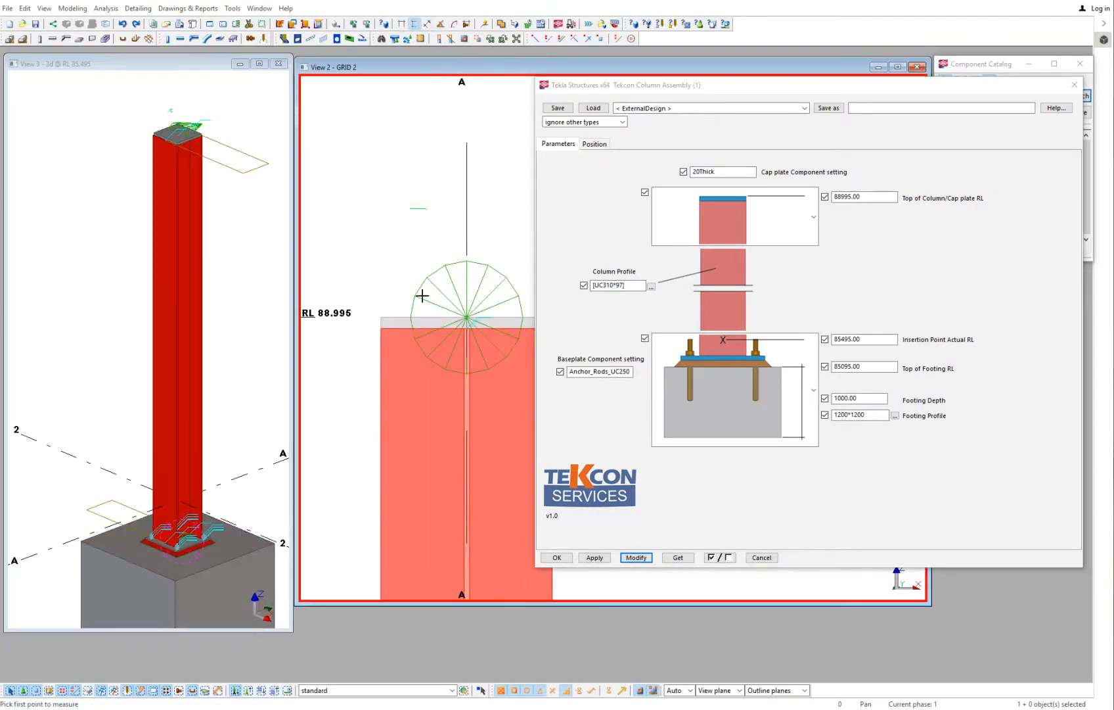
{"action": "left_click", "coordinate": [360, 326]}
{"action": "right_click", "coordinate": [386, 268]}
{"action": "left_click", "coordinate": [401, 272]}
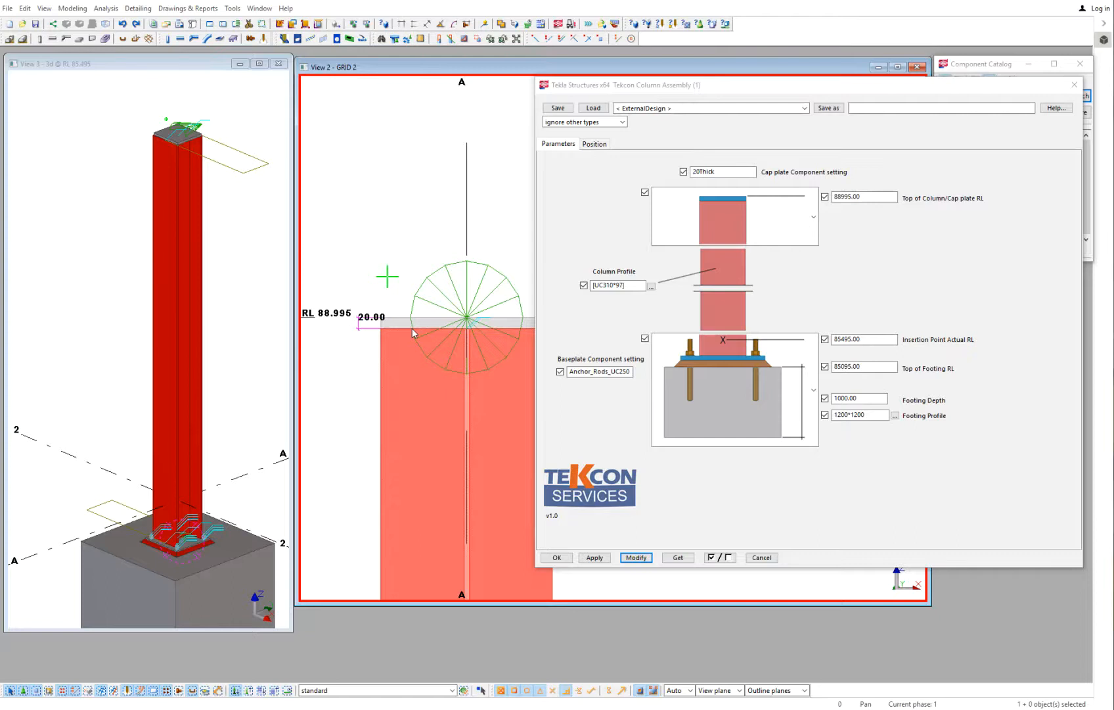
- Accept and close the column assembly settings, and maximize the 3D view
{"action": "left_click", "coordinate": [603, 510]}
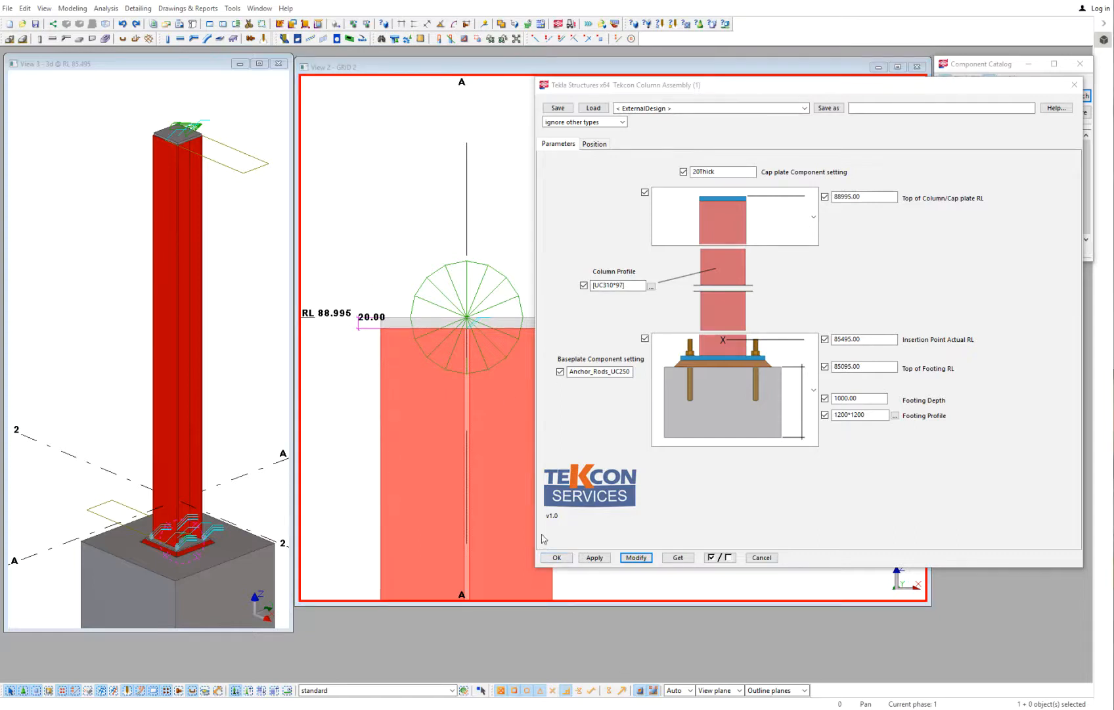
{"action": "left_click", "coordinate": [557, 557]}
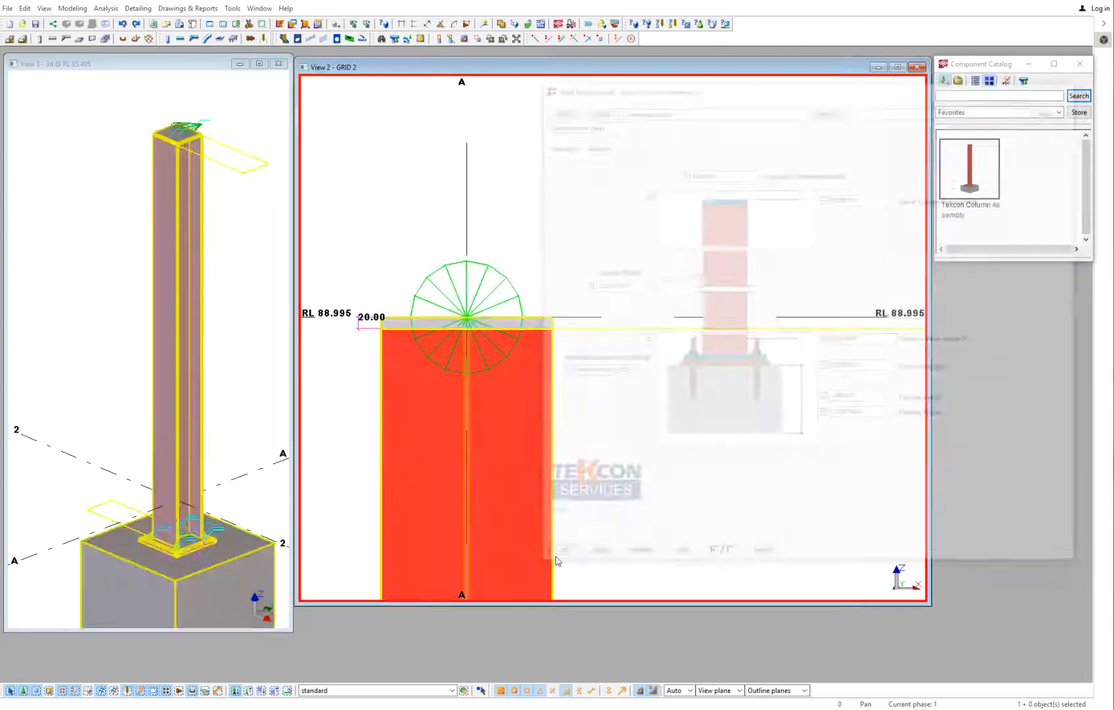
{"action": "scroll", "coordinate": [57, 289], "scroll_direction": "down", "scroll_amount": 5}
{"action": "left_click", "coordinate": [260, 64]}
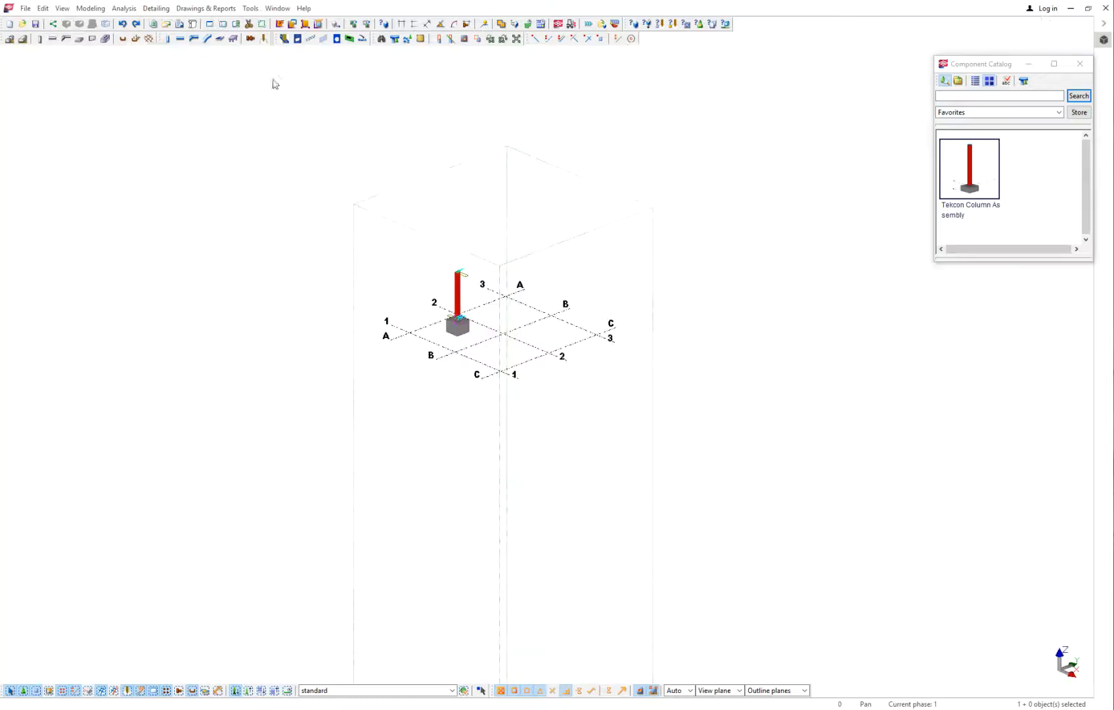
- Place Tekcon Column Assemblies at grid intersections A/3, B/3, C/3, C/1, C/2 and A/1, and end the placement
{"action": "scroll", "coordinate": [512, 332], "scroll_direction": "up", "scroll_amount": 4}
{"action": "double_click", "coordinate": [968, 173]}
{"action": "left_click", "coordinate": [506, 264]}
{"action": "left_click", "coordinate": [613, 309]}
{"action": "left_click", "coordinate": [721, 355]}
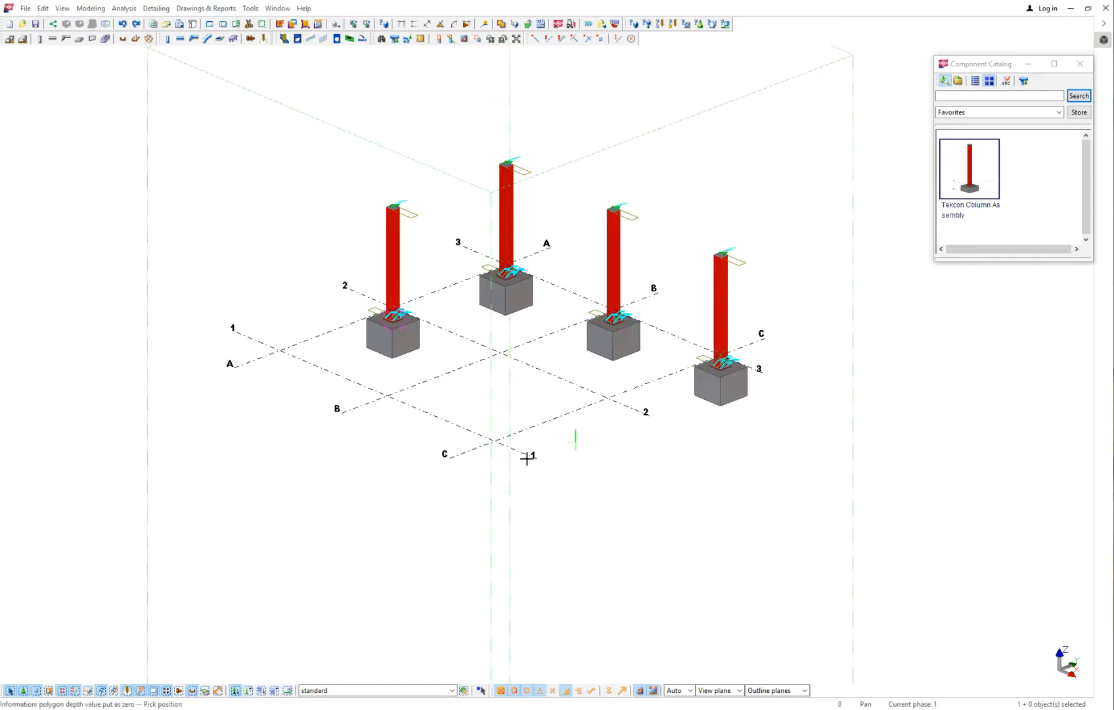
{"action": "left_click", "coordinate": [500, 439]}
{"action": "left_click", "coordinate": [608, 398]}
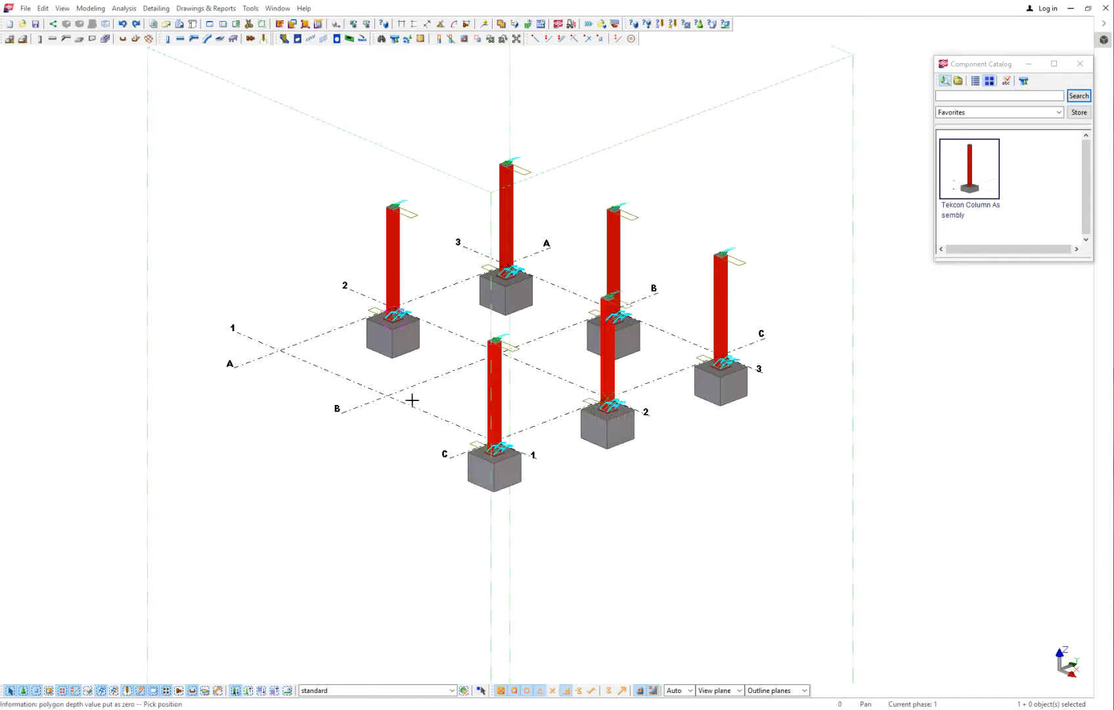
{"action": "left_click", "coordinate": [281, 350]}
{"action": "right_click", "coordinate": [305, 297]}
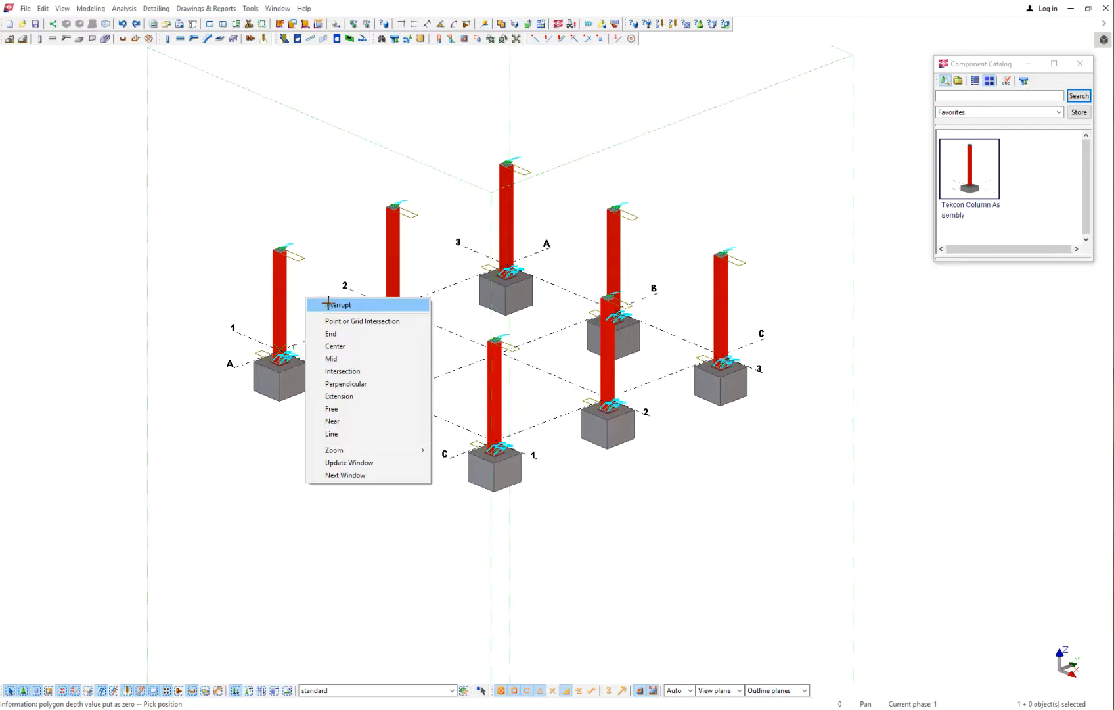
{"action": "left_click", "coordinate": [324, 301]}
- Review the settings of the column assembly at grid A/1, including its Top of Footing RL, and close them
{"action": "scroll", "coordinate": [282, 317], "scroll_direction": "up", "scroll_amount": 5}
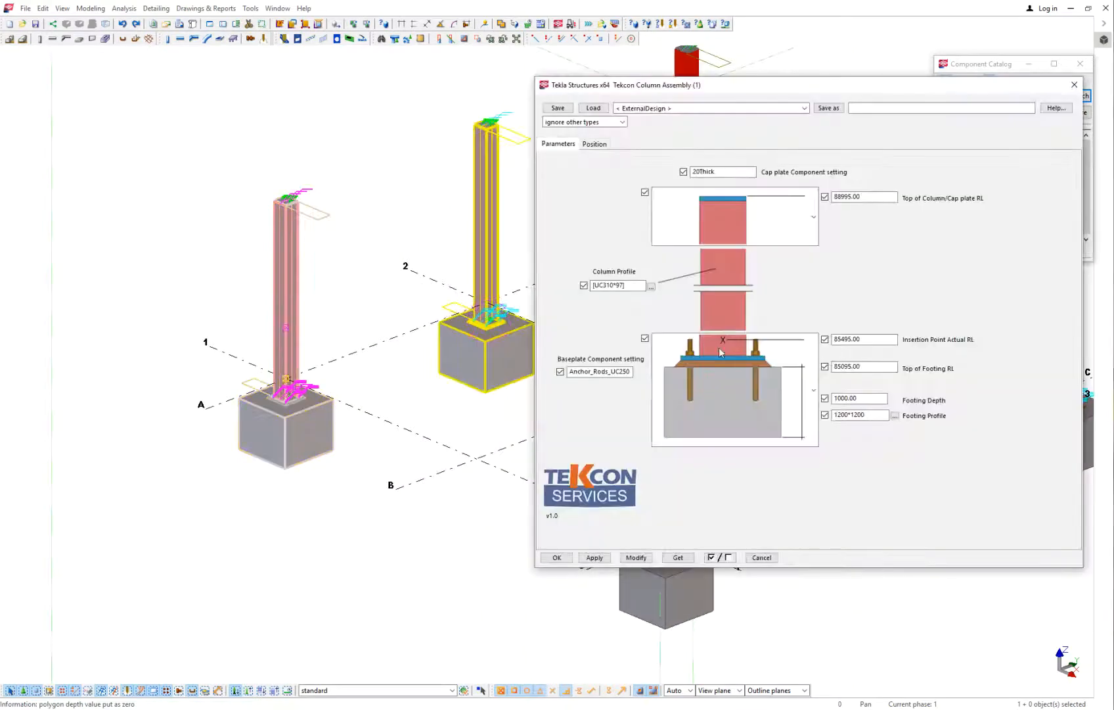
{"action": "double_click", "coordinate": [887, 366]}
{"action": "left_click", "coordinate": [557, 558]}
{"action": "scroll", "coordinate": [406, 454], "scroll_direction": "down", "scroll_amount": 3}
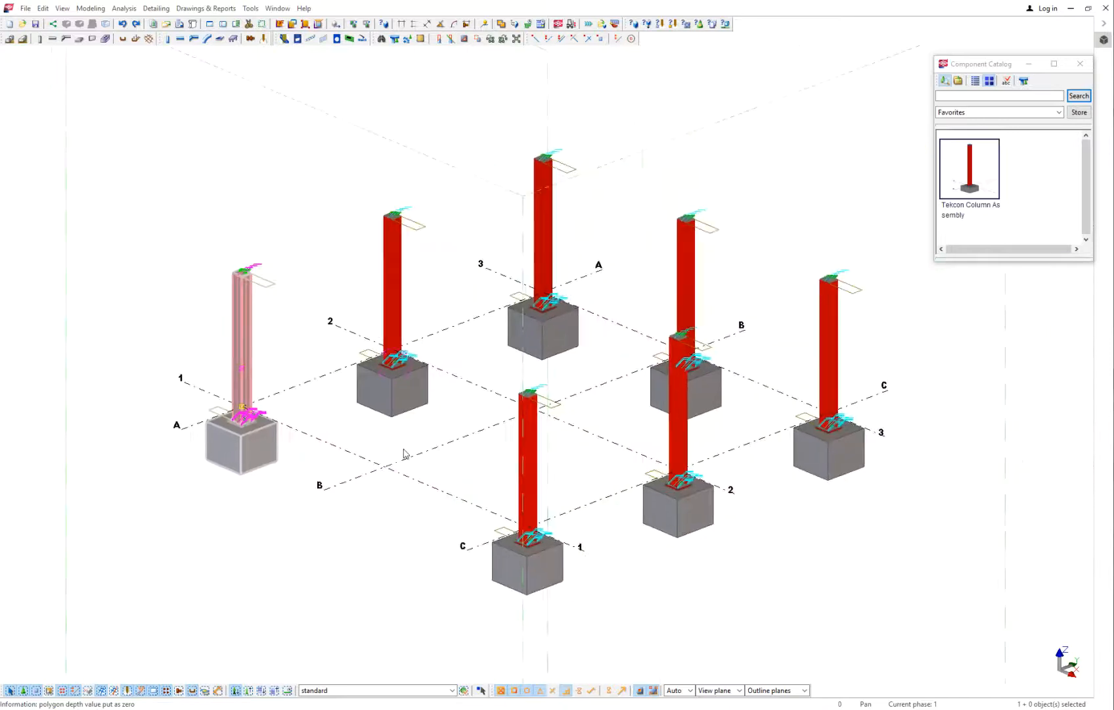
- Open the assembly settings of the column at grid intersection A/2
{"action": "double_click", "coordinate": [391, 284]}
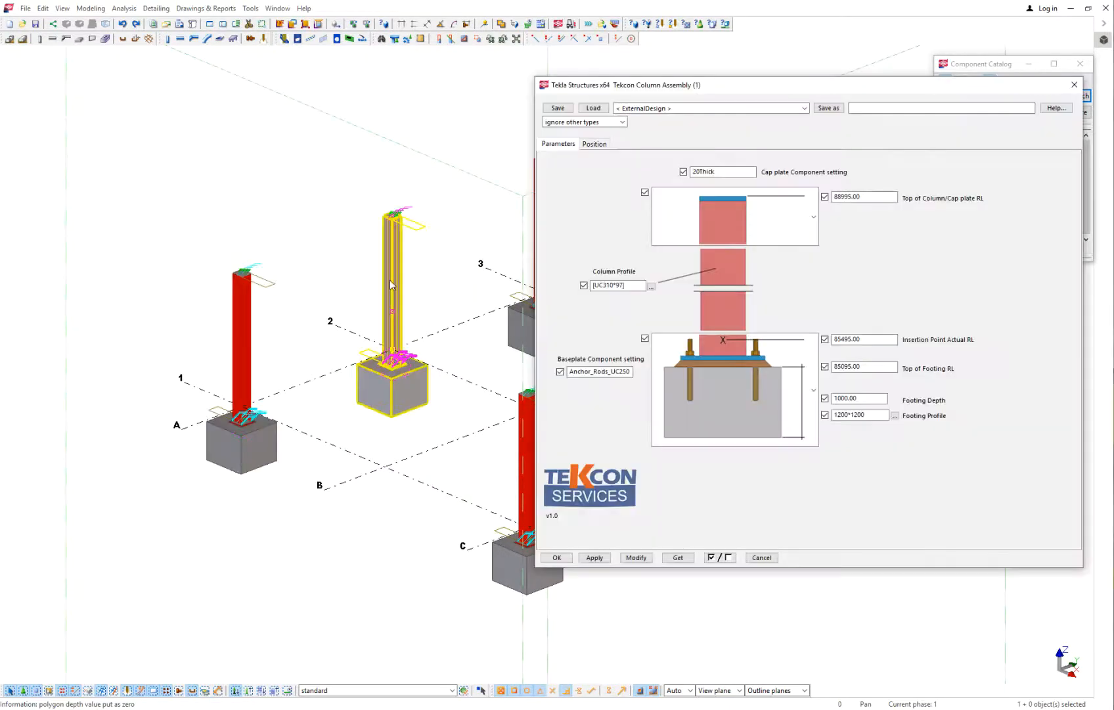